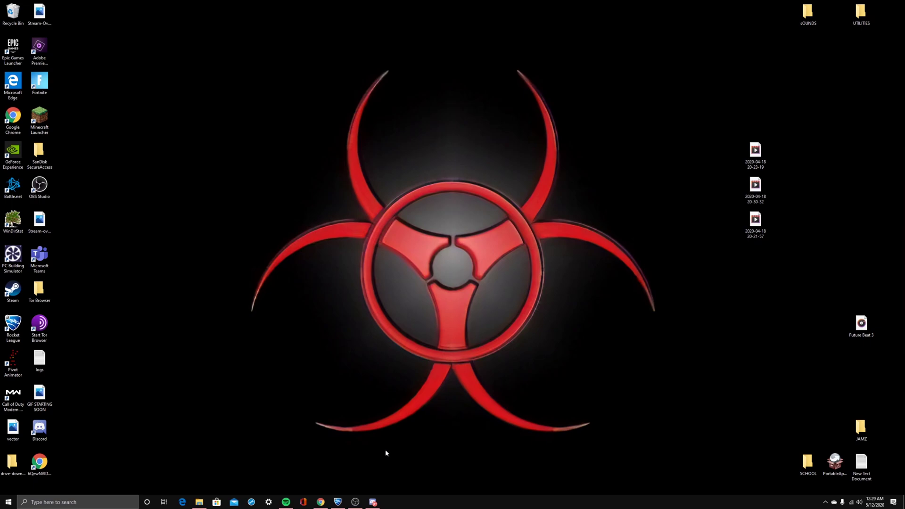
Bring back the Chrome window with the Social Blade TechSavagePro live subscriber count
mouse_move(319, 503)
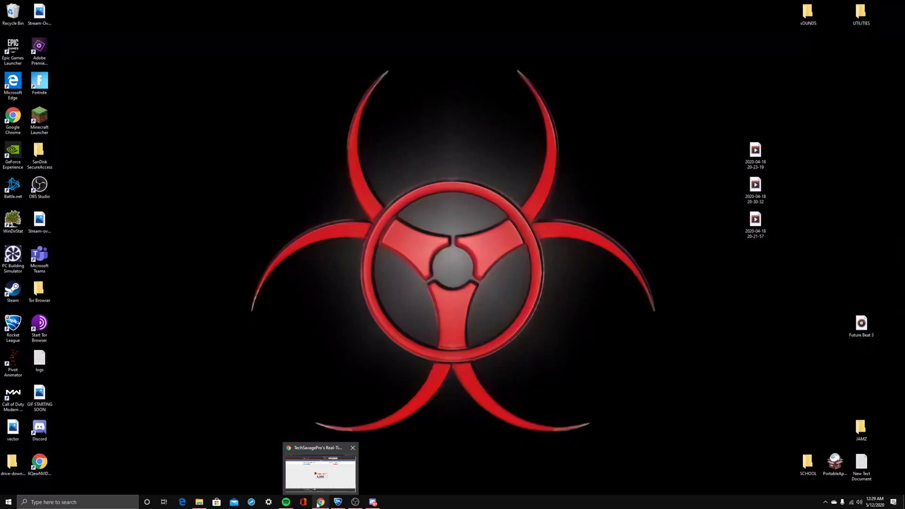
Open a new Google tab beside the Social Blade subscriber count tab and switch to it
click(317, 503)
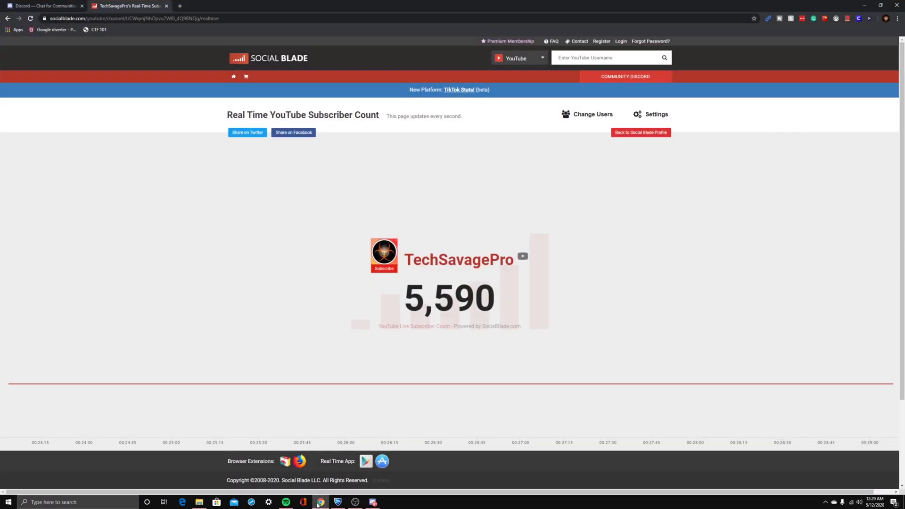
click(180, 5)
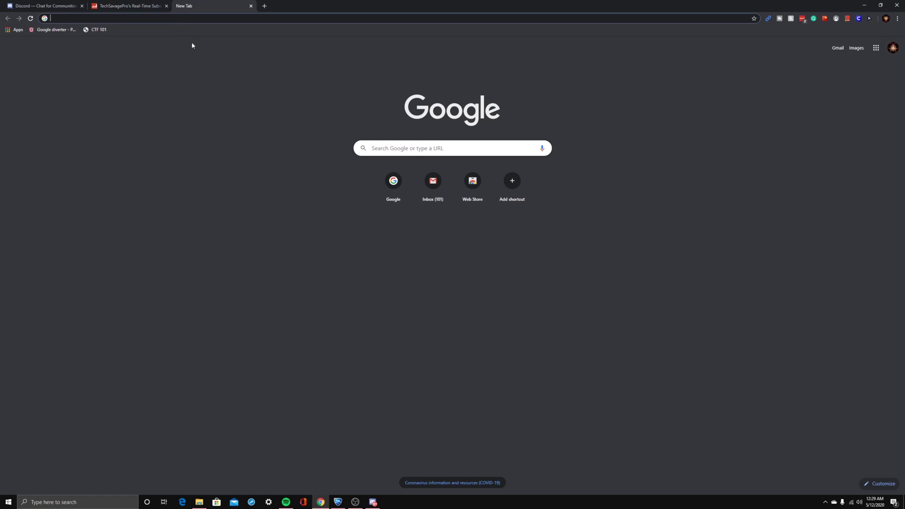
click(130, 18)
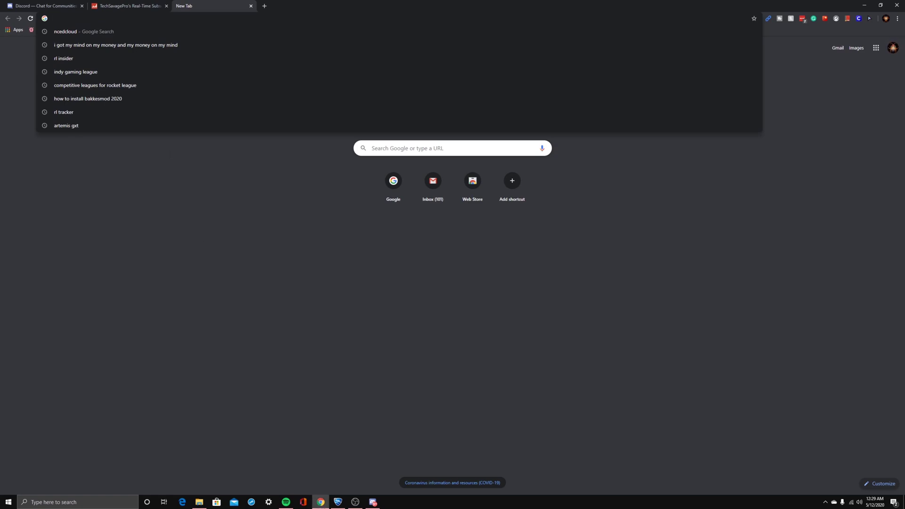
click(372, 502)
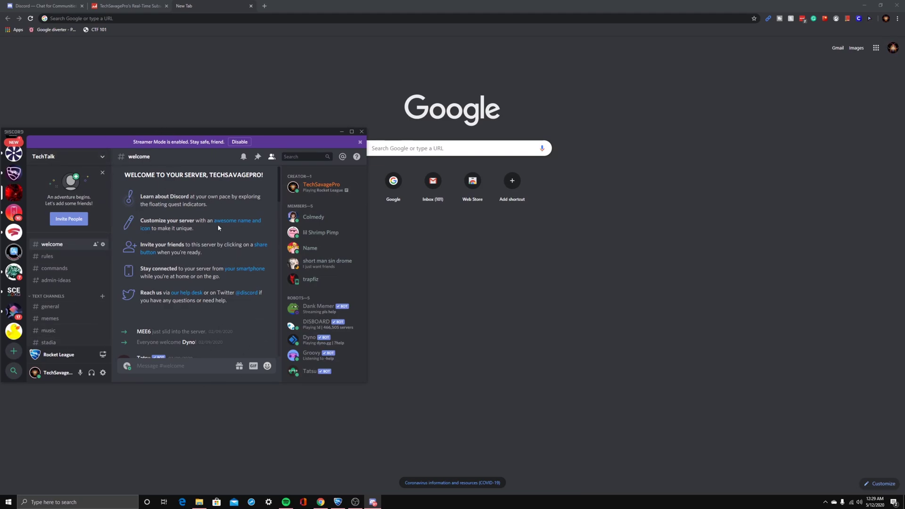
click(100, 5)
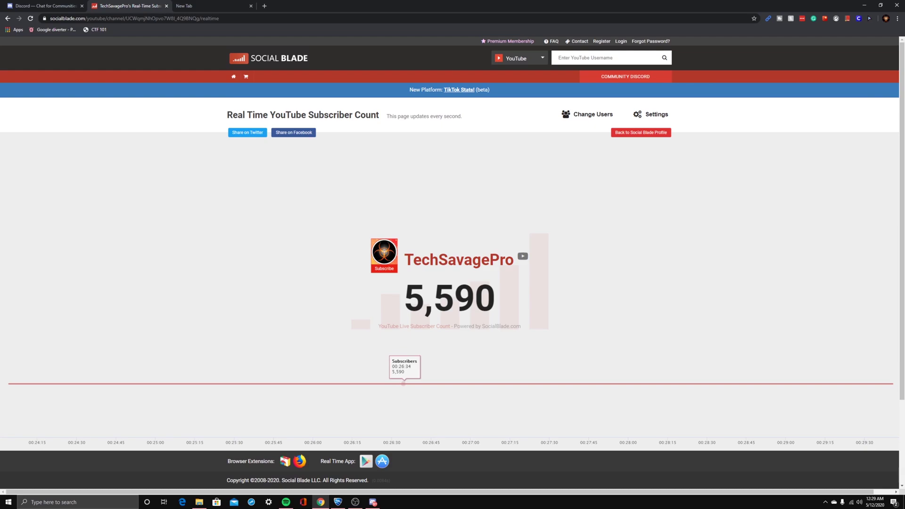
mouse_move(338, 502)
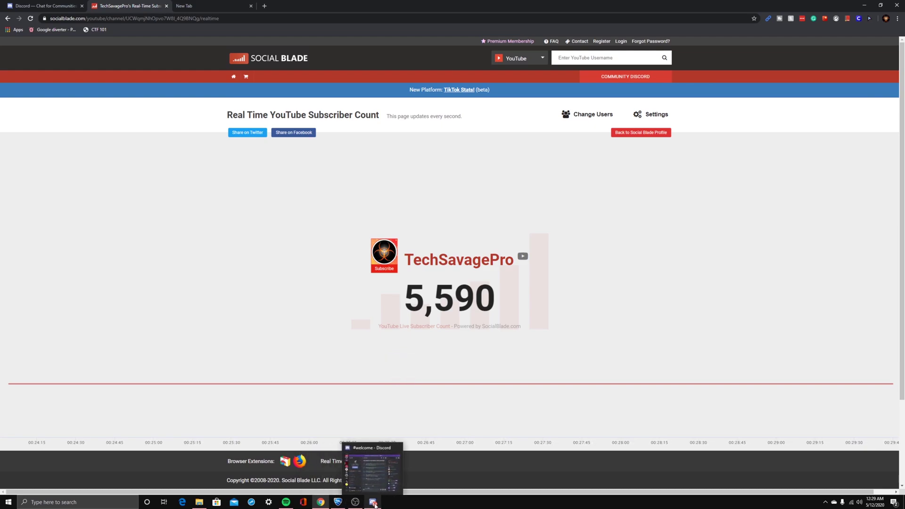
click(193, 6)
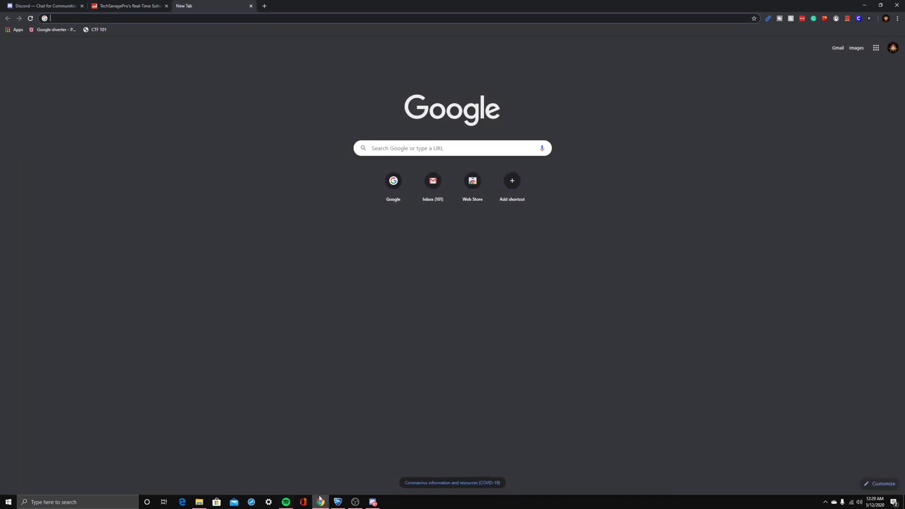
mouse_move(337, 506)
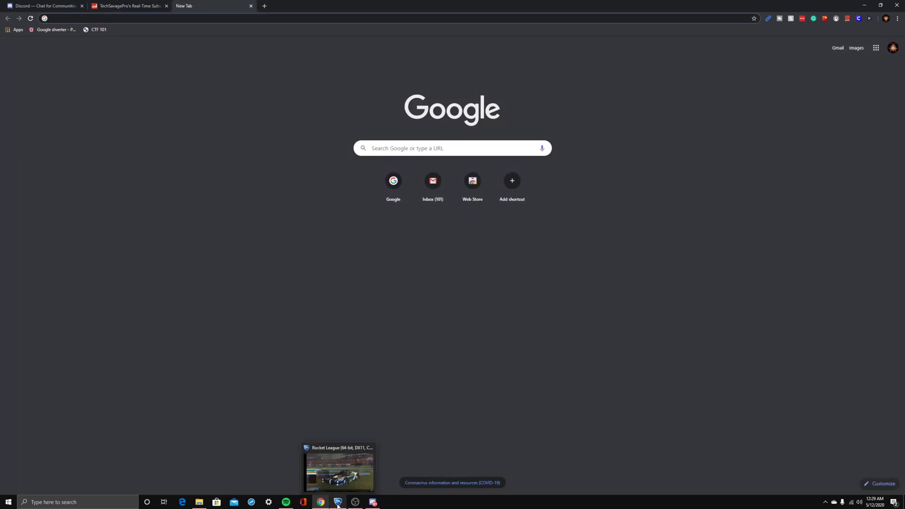
Keep Rocket League's Video display mode on Windowed, return to the main menu, and enlarge the window
click(344, 473)
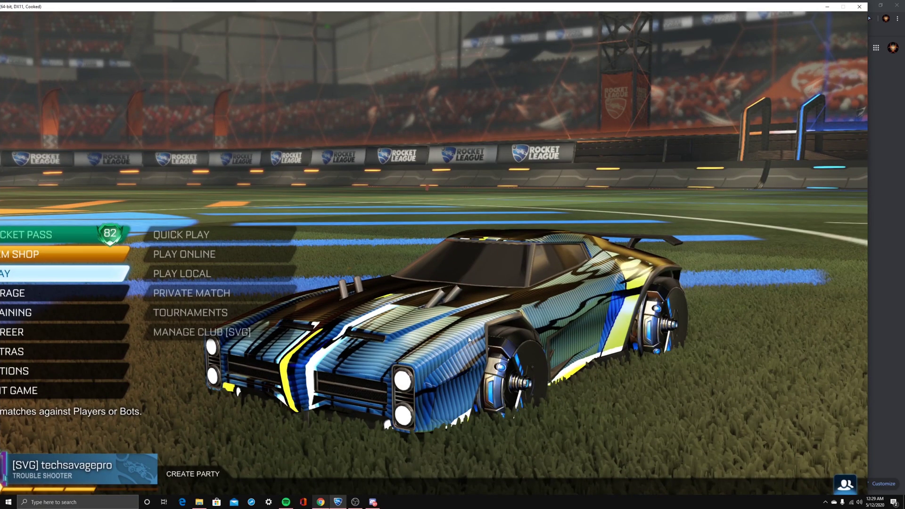
drag(510, 8, 549, 3)
key(Down)
key(Down)
key(Down)
key(Down)
key(Down)
key(Return)
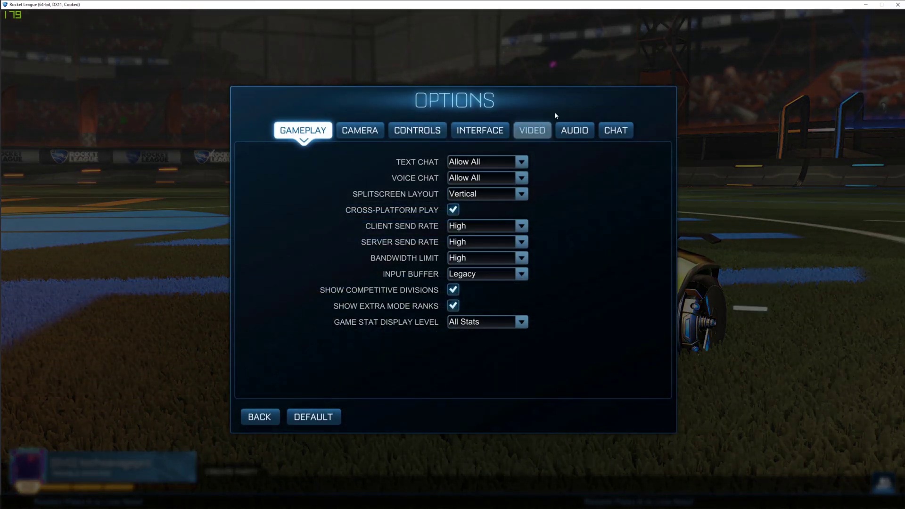
click(532, 130)
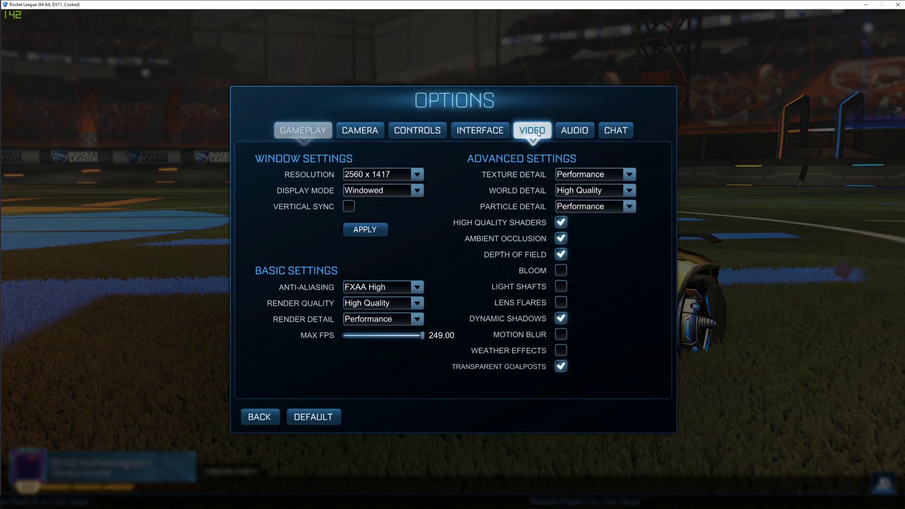
click(394, 192)
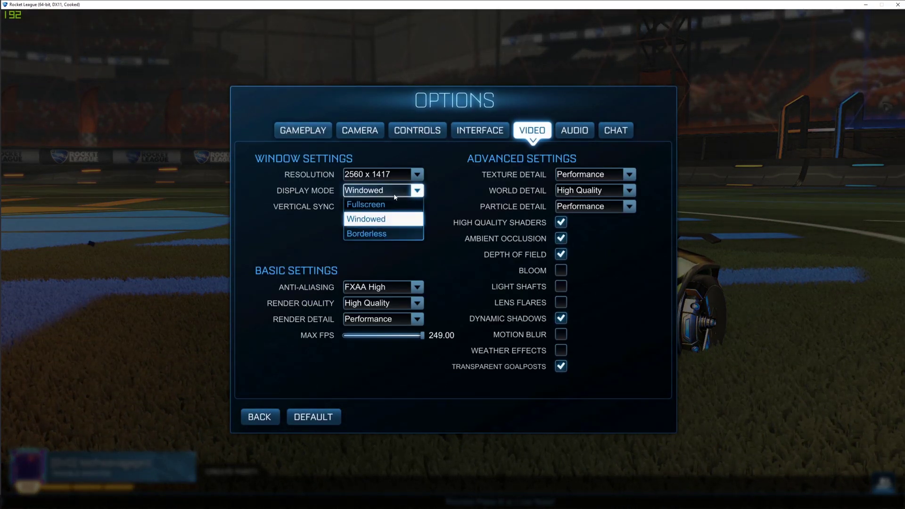
click(375, 220)
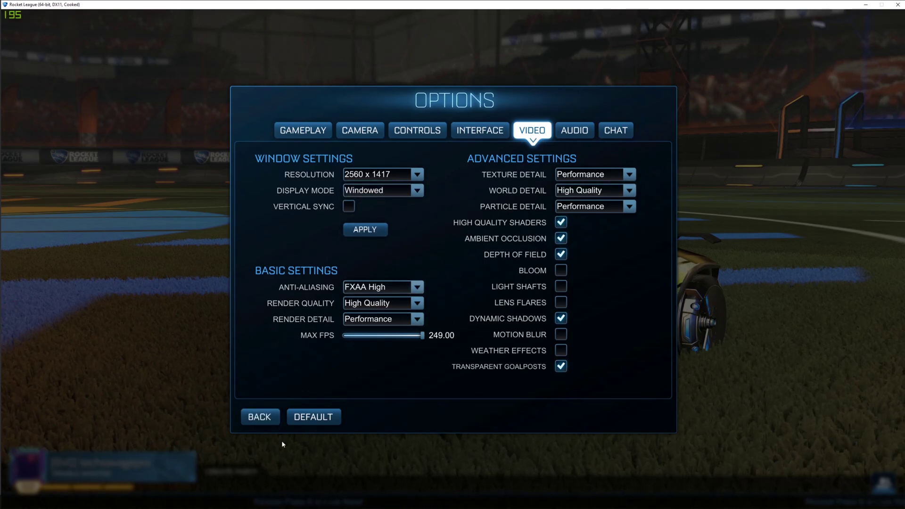
click(260, 417)
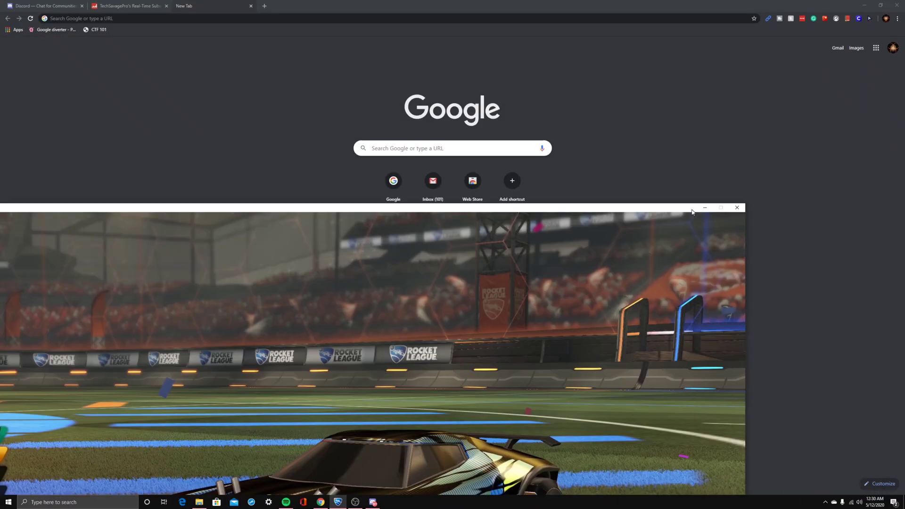
drag(692, 212, 848, 22)
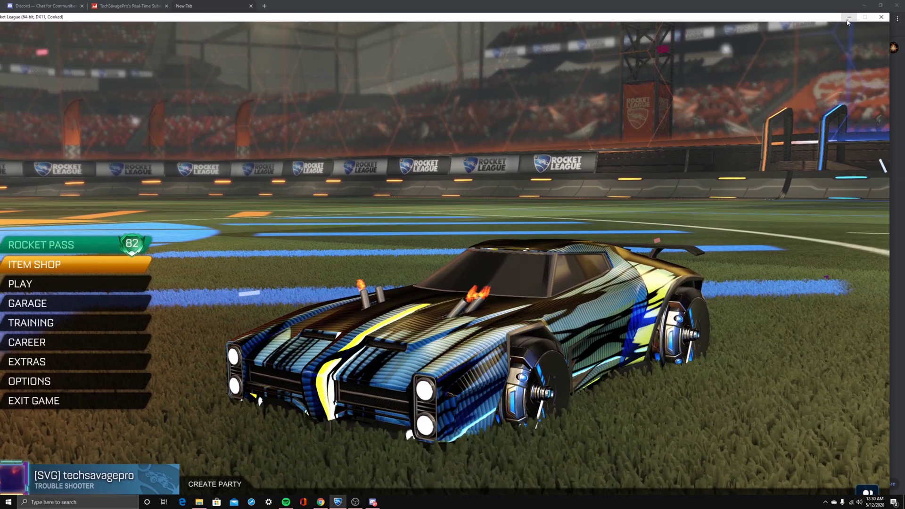
Minimize Rocket League, bring up and reposition Discord, then close Discord's window
click(848, 18)
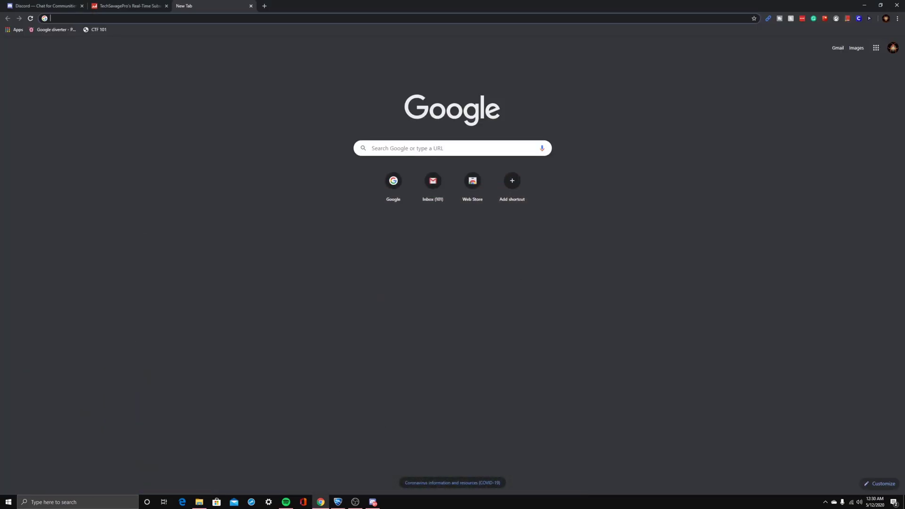
mouse_move(371, 503)
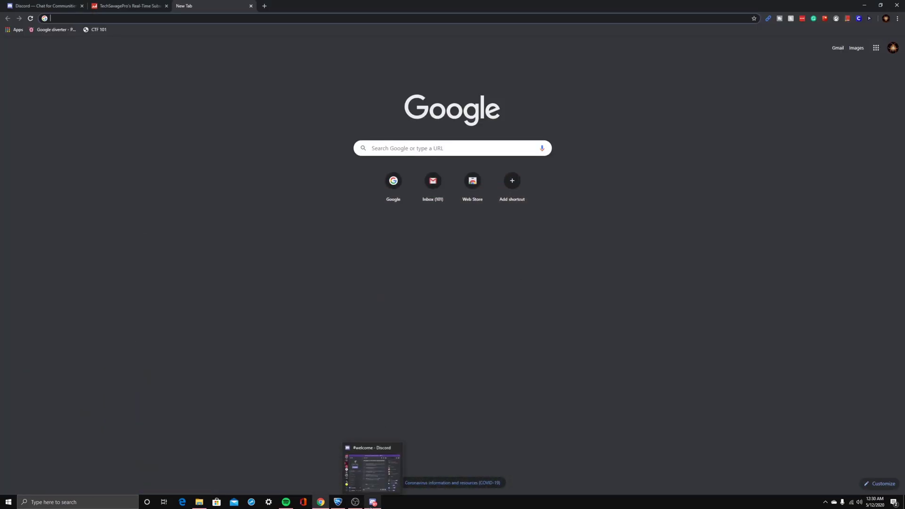
mouse_move(392, 451)
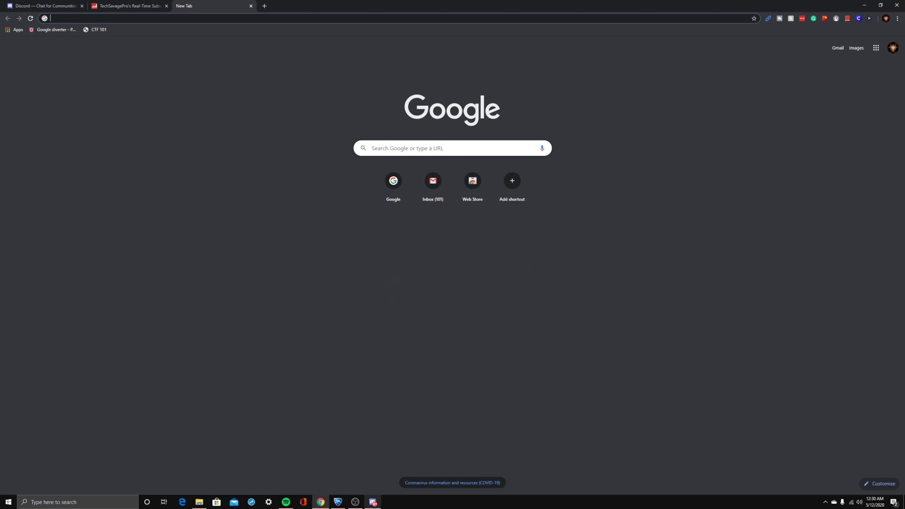
click(372, 502)
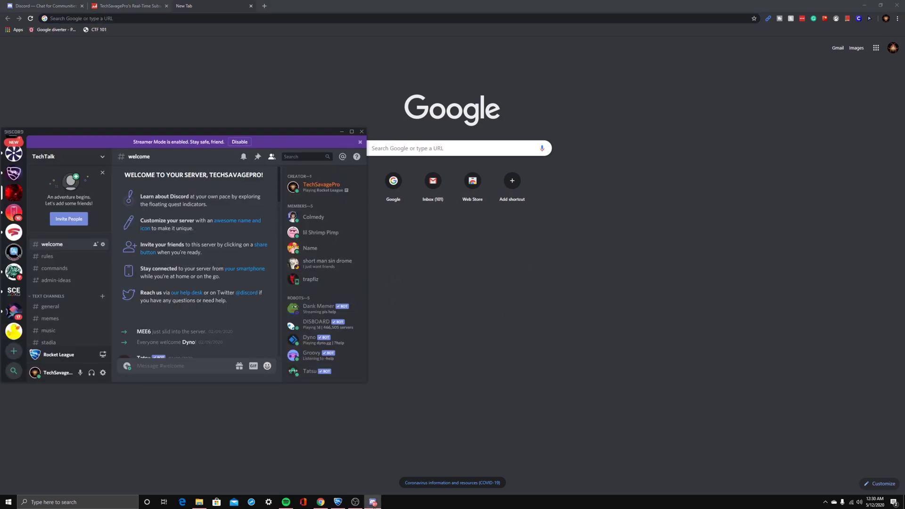
drag(262, 132, 269, 15)
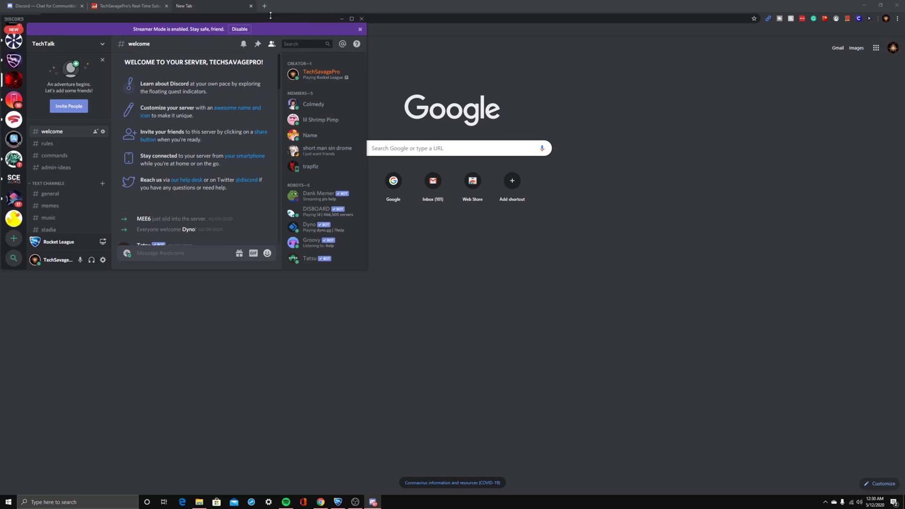
mouse_move(269, 16)
mouse_down()
mouse_move(289, 18)
mouse_move(269, 12)
mouse_up()
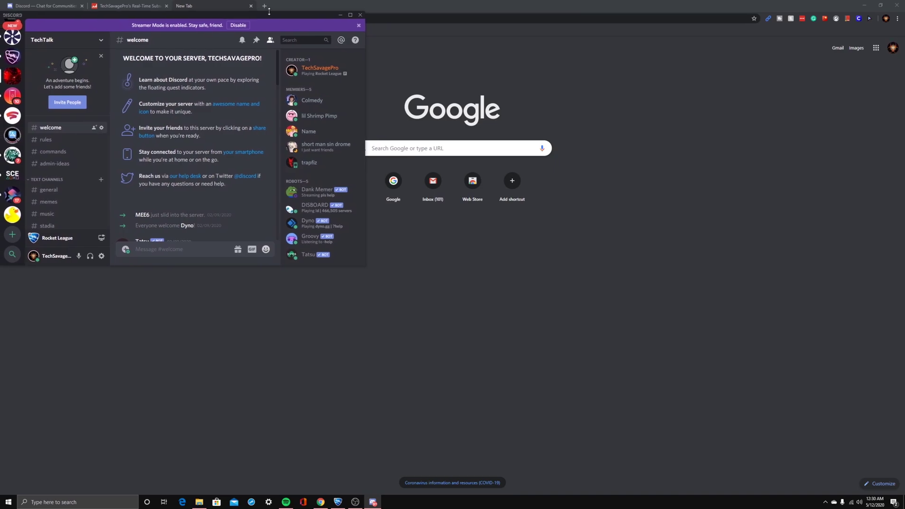
click(360, 15)
click(162, 19)
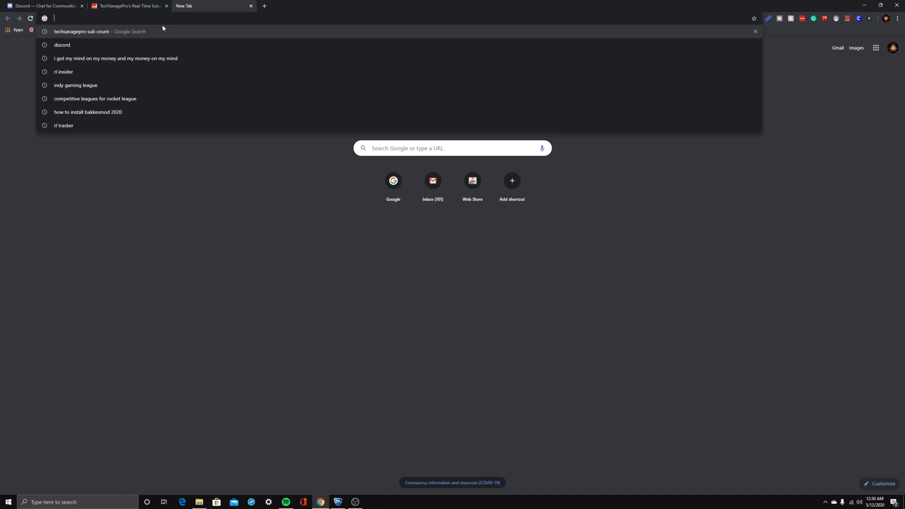
Google 'bakkismod' and open the official bakkesmod.com result
text(bakki)
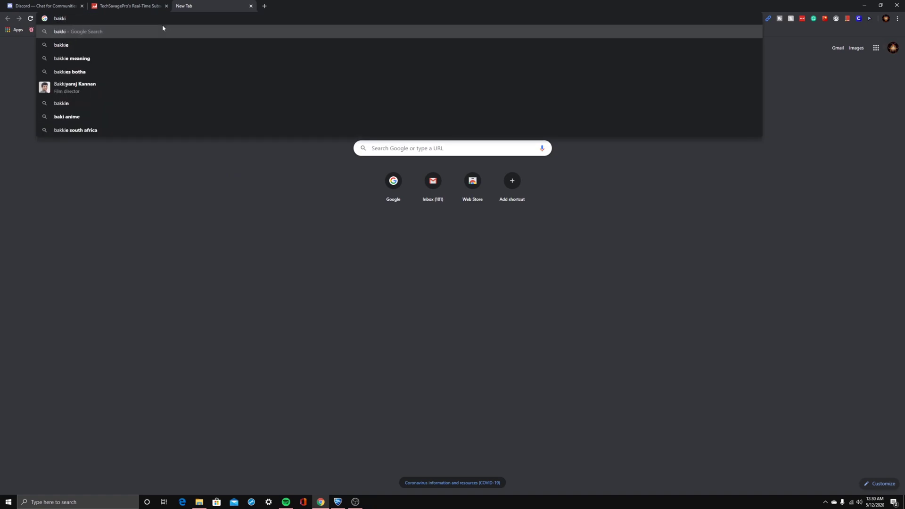
text(s)
key(BackSpace)
text(smod)
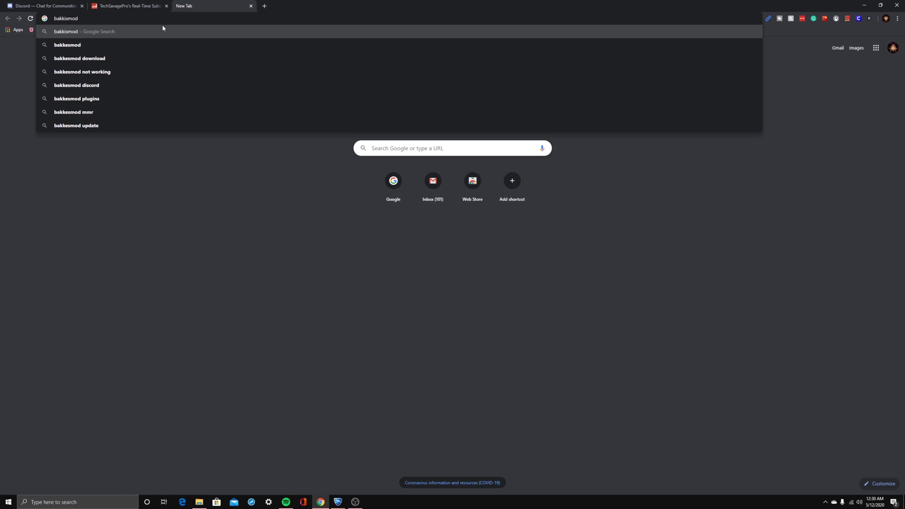
key(Return)
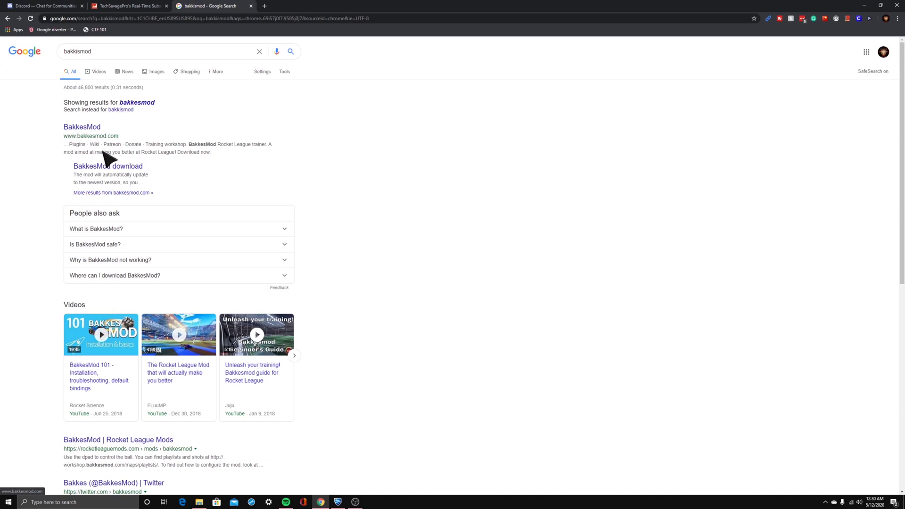
click(75, 131)
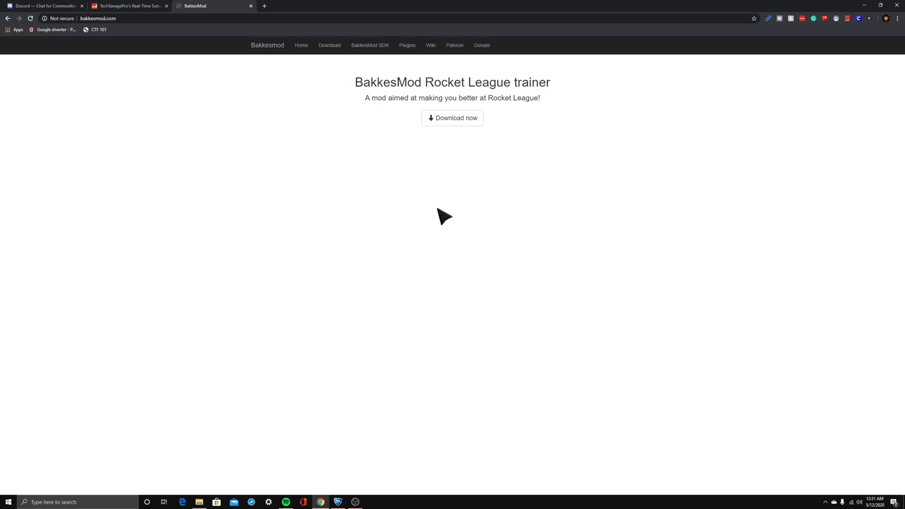
Open the BakkesMod download page and highlight its install folder path
click(440, 128)
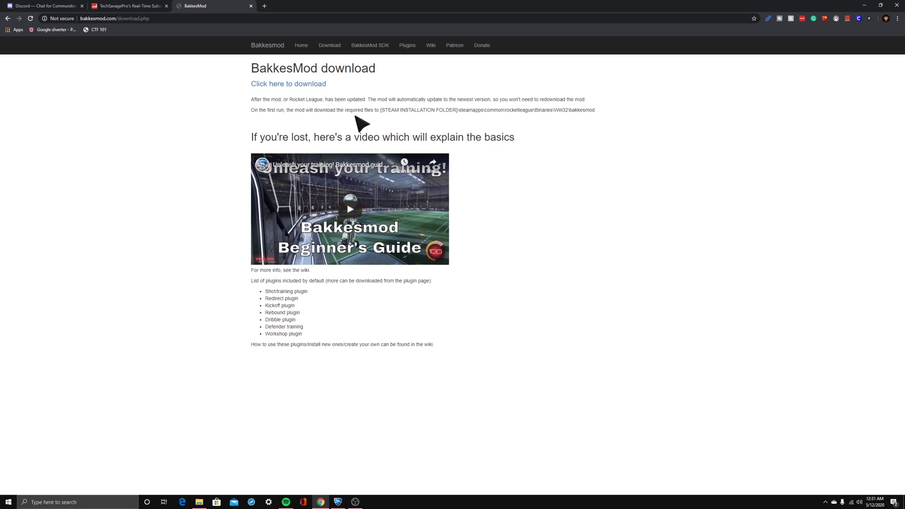
drag(622, 118, 428, 110)
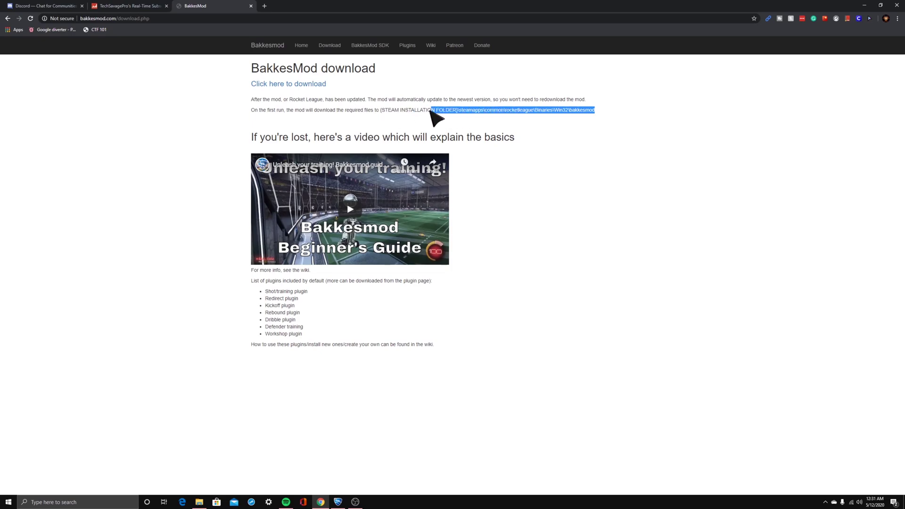
click(319, 128)
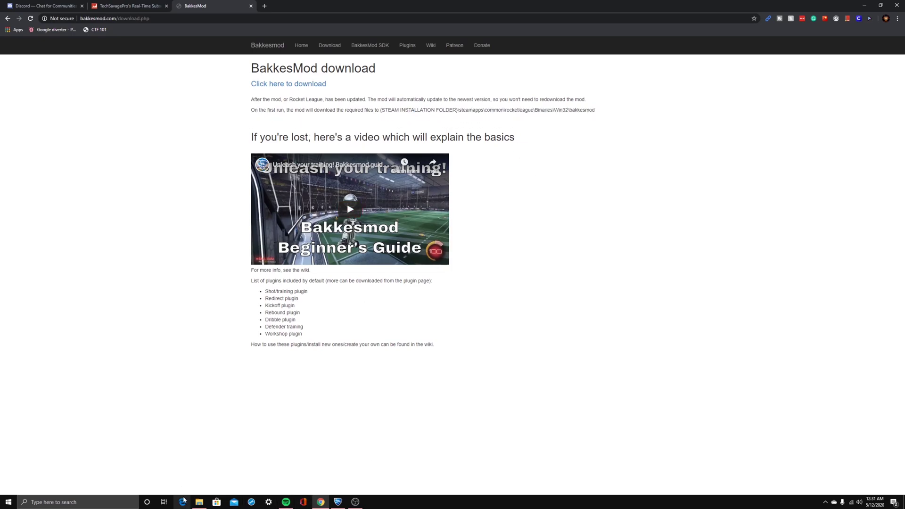
click(199, 502)
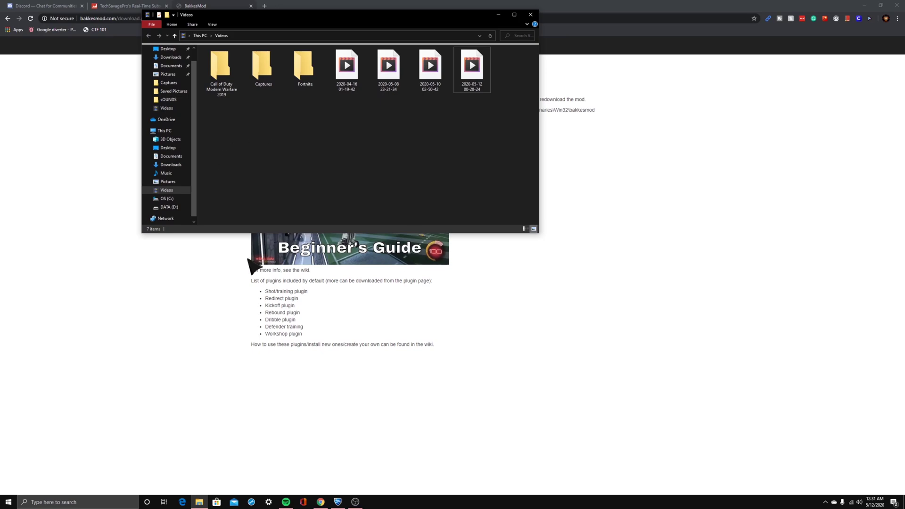
View the DATA (D:) drive's folders, then minimize File Explorer
click(176, 207)
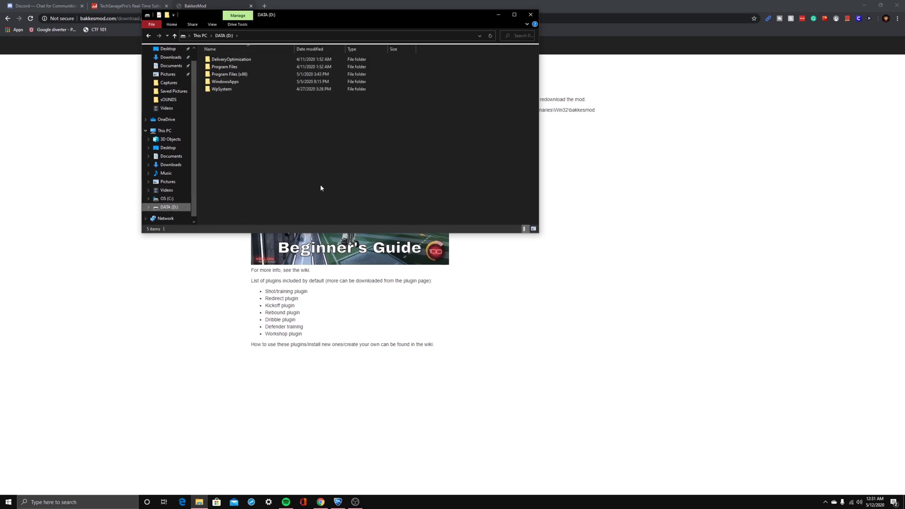
click(497, 16)
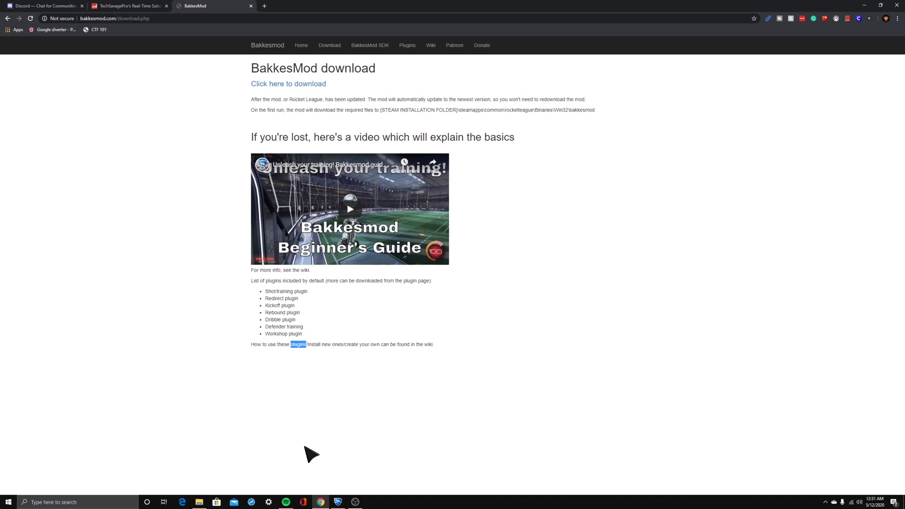
Download BakkesModInjector.zip (5.21 MB) and show it in the Downloads folder
click(142, 4)
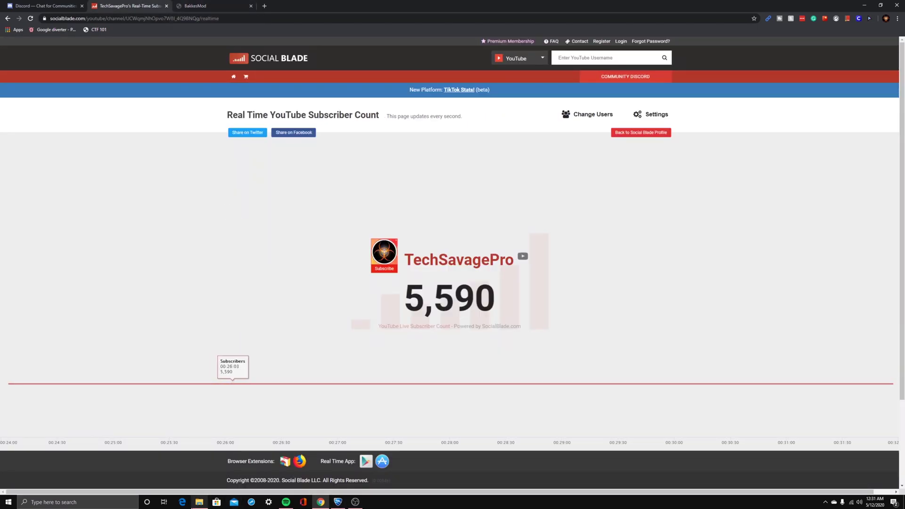
mouse_move(199, 502)
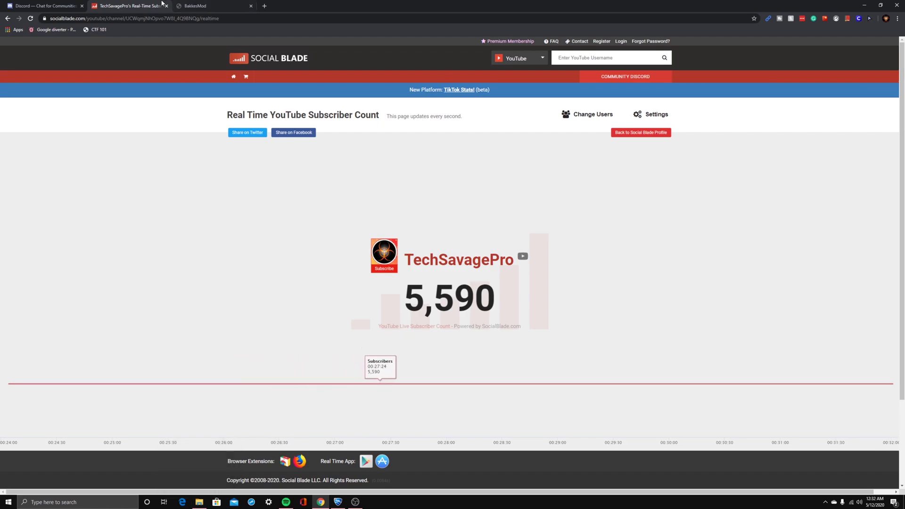
key(ctrl+Tab)
click(348, 309)
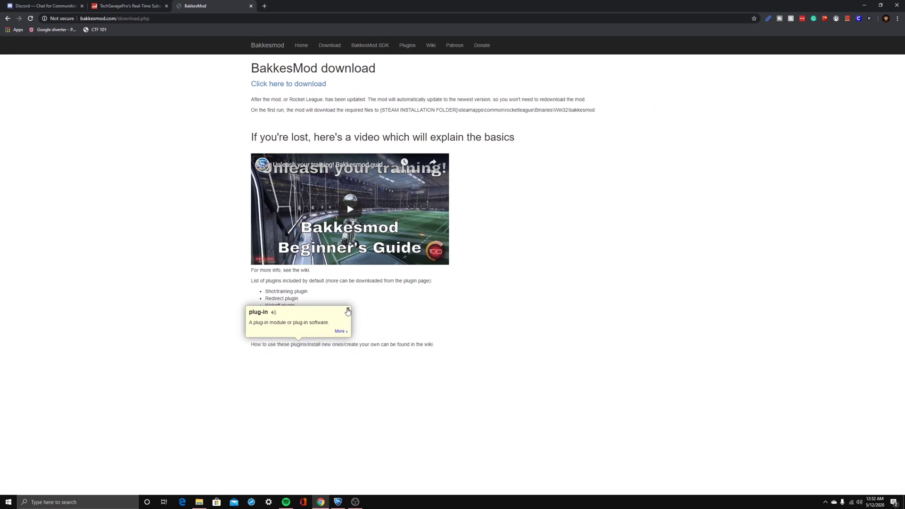
click(286, 86)
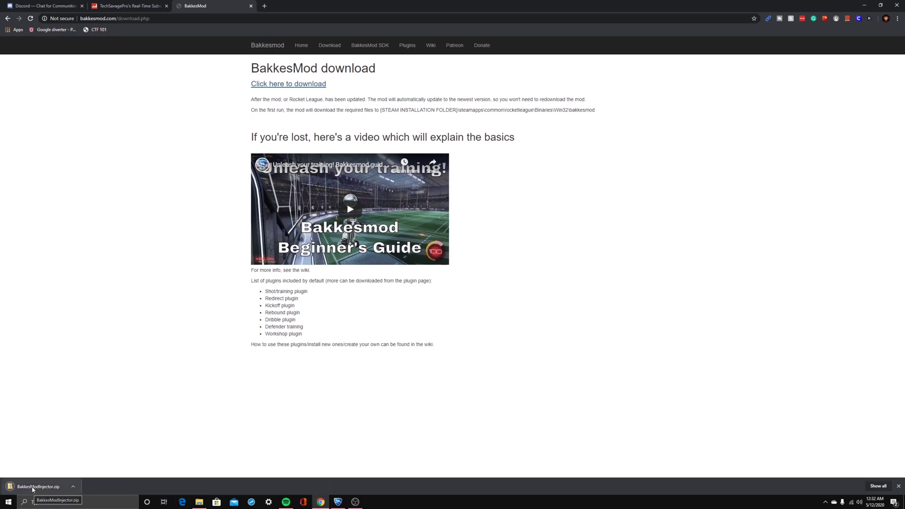
click(73, 487)
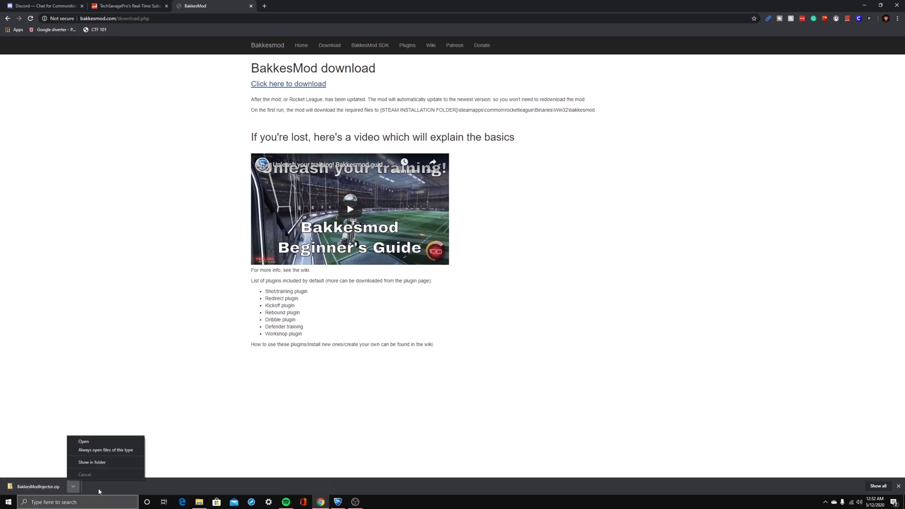
click(93, 462)
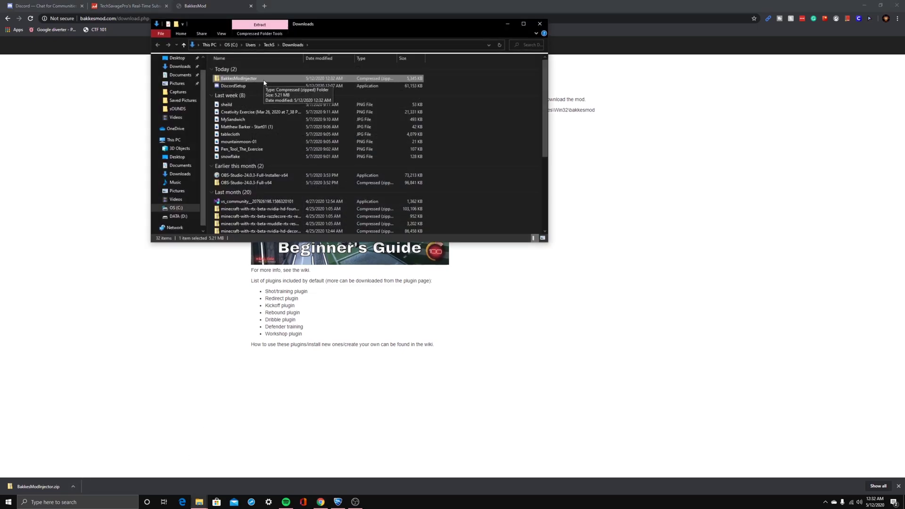
Open BakkesModInjector.zip and run the BakkesMod application inside it
double_click(264, 80)
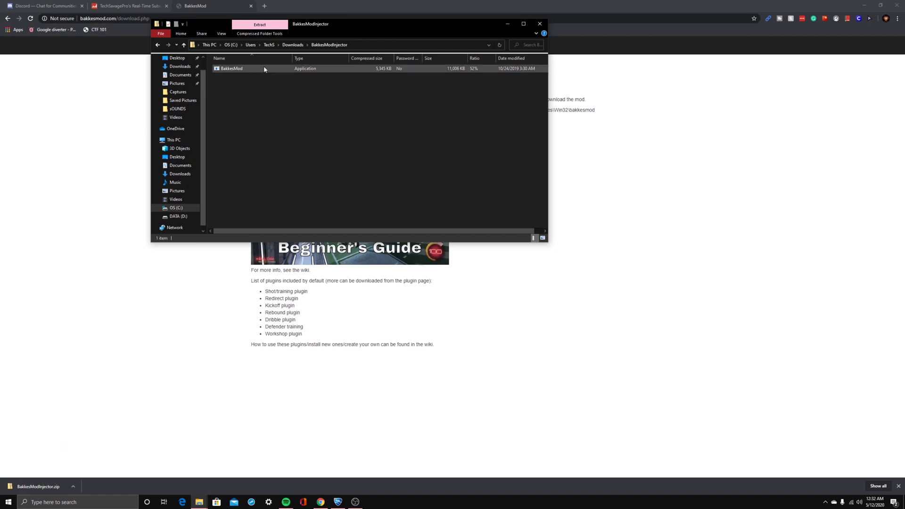
click(264, 68)
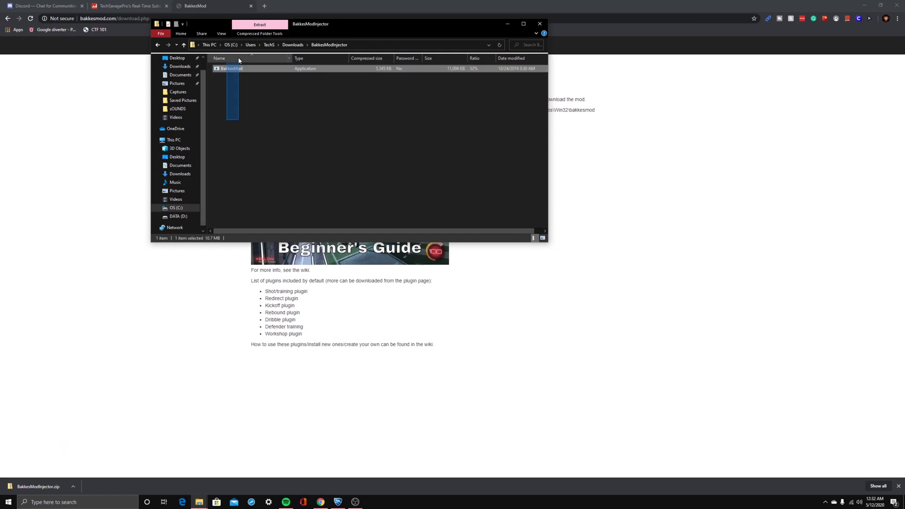
click(266, 99)
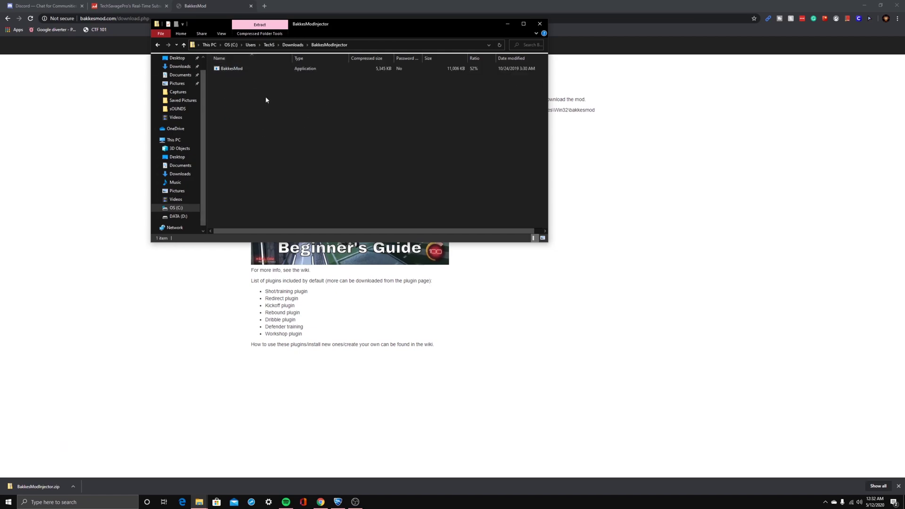
click(271, 69)
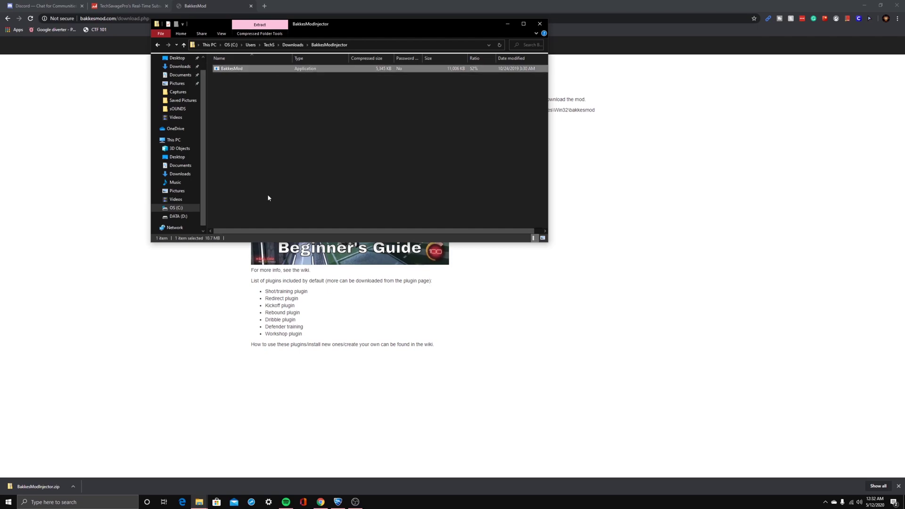
double_click(240, 70)
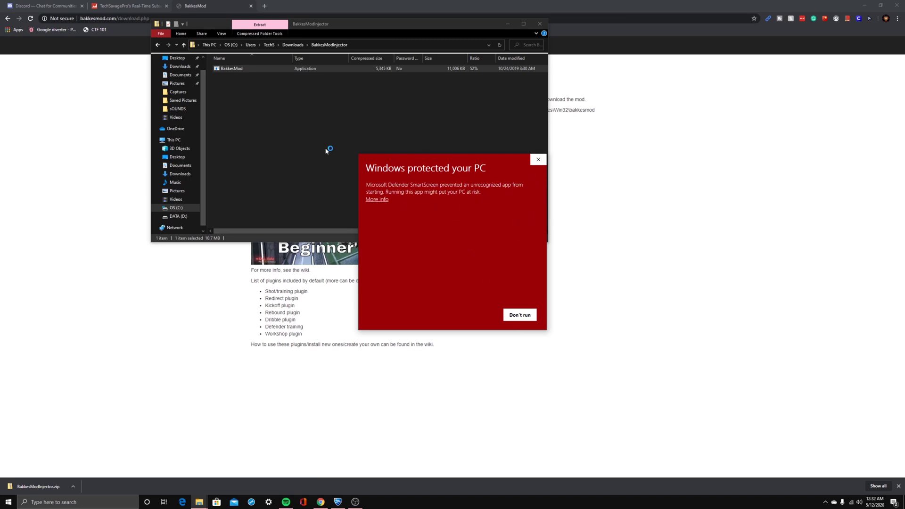
Relaunch BakkesMod via its context-menu Open, then choose More info and Run anyway
click(542, 160)
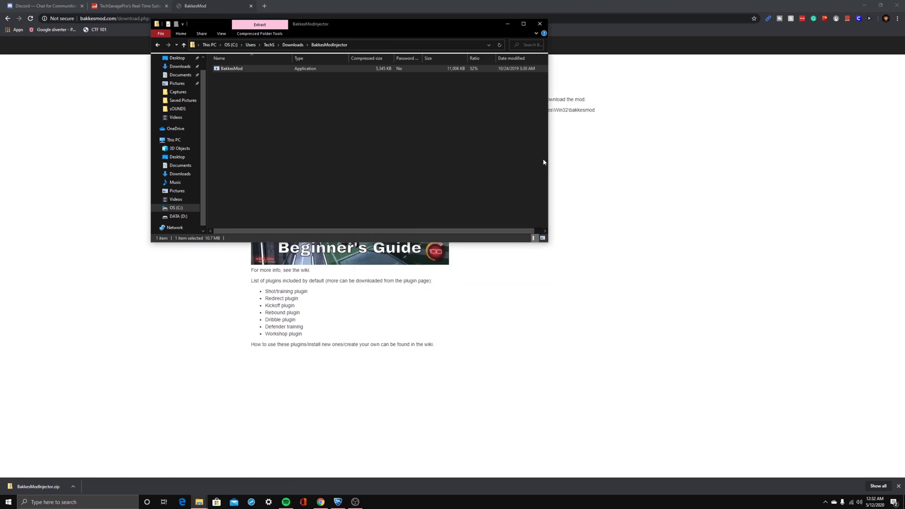
right_click(278, 72)
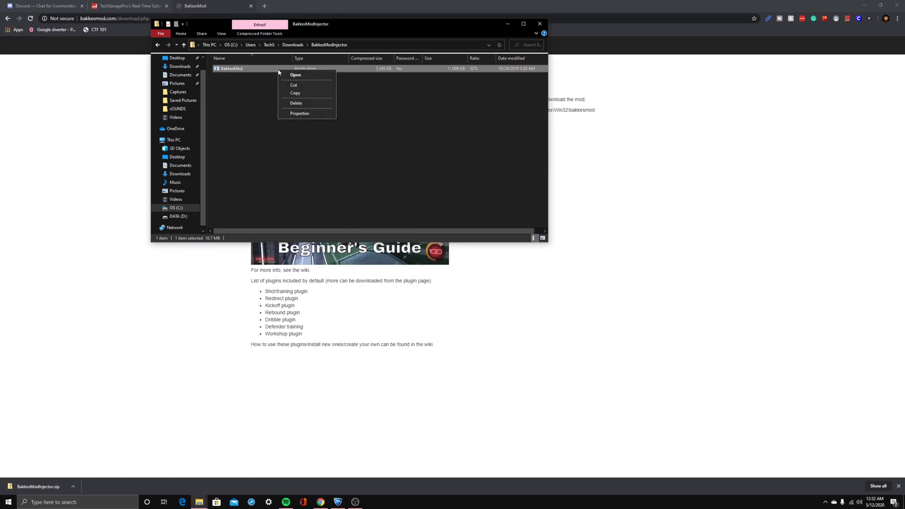
click(311, 74)
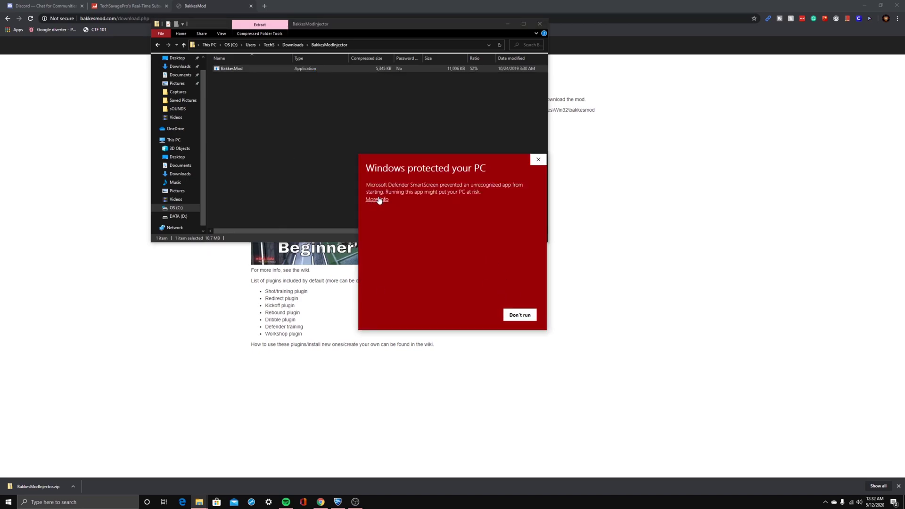
click(379, 200)
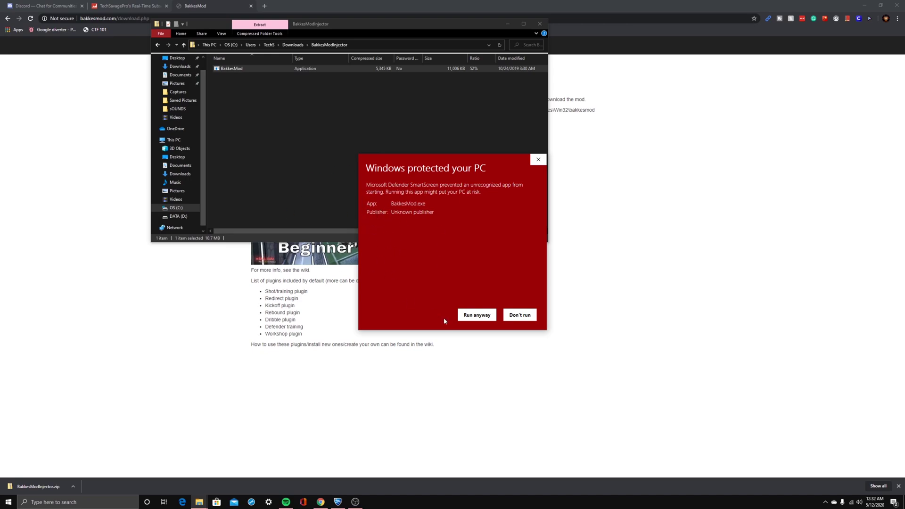
click(471, 316)
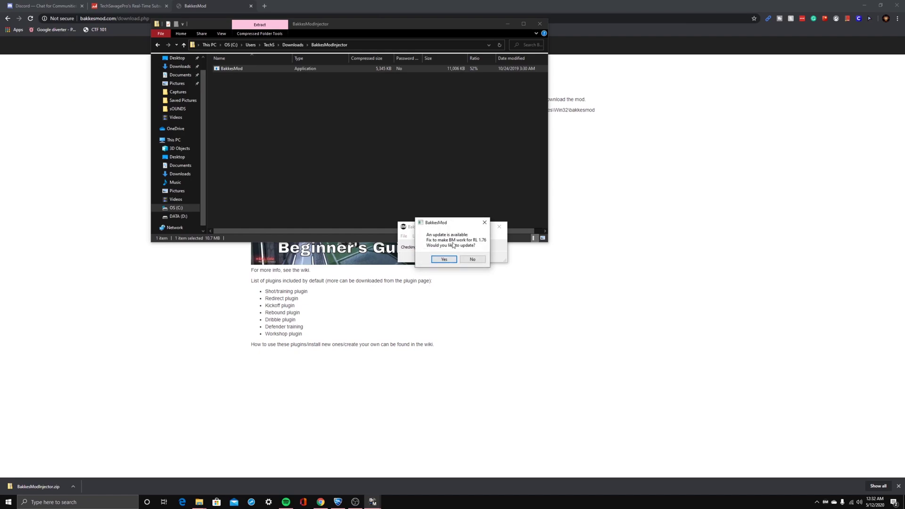
Accept the BakkesMod update so the injector finishes and reports it is injected
drag(428, 227, 340, 221)
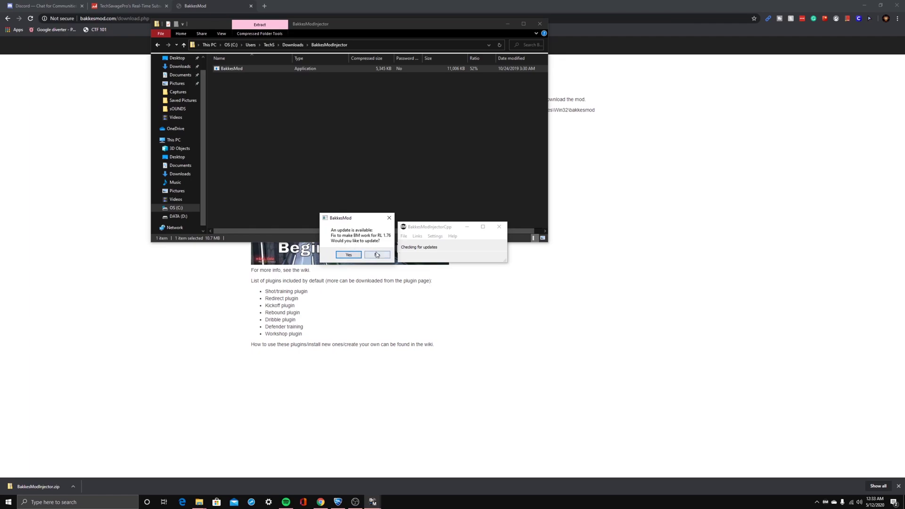
click(348, 254)
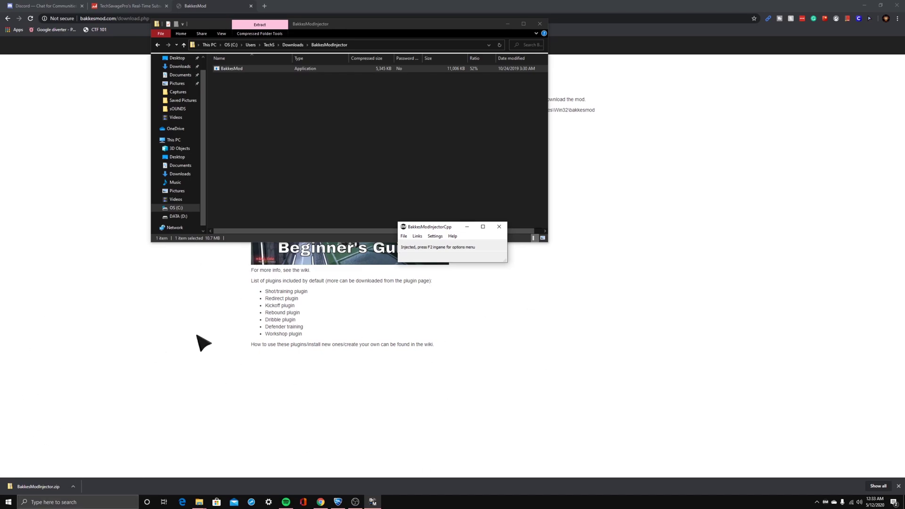
right_click(59, 491)
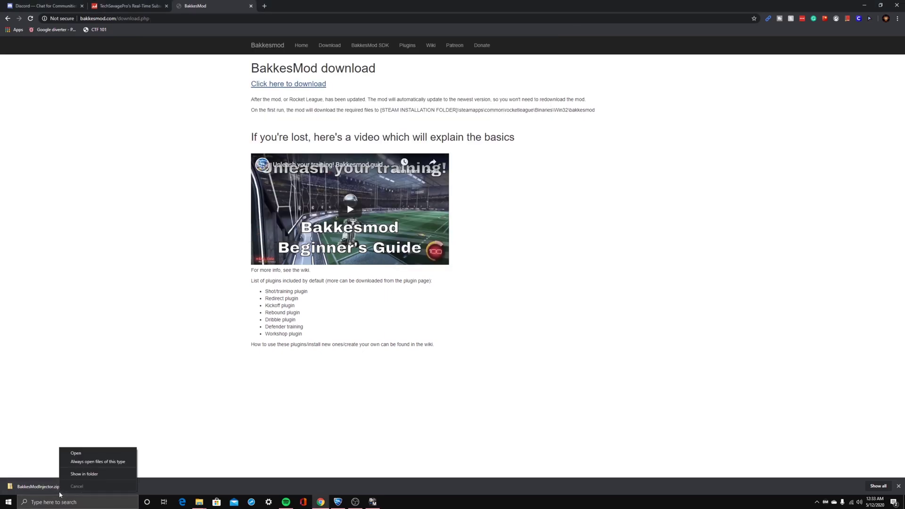
Go from the BakkesModInjector folder back to Downloads, then bring the injector window forward
click(197, 502)
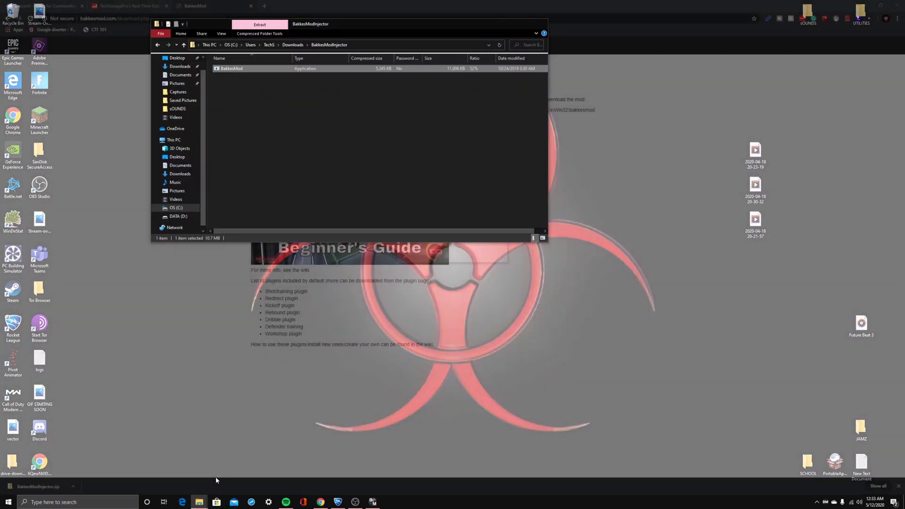
click(216, 477)
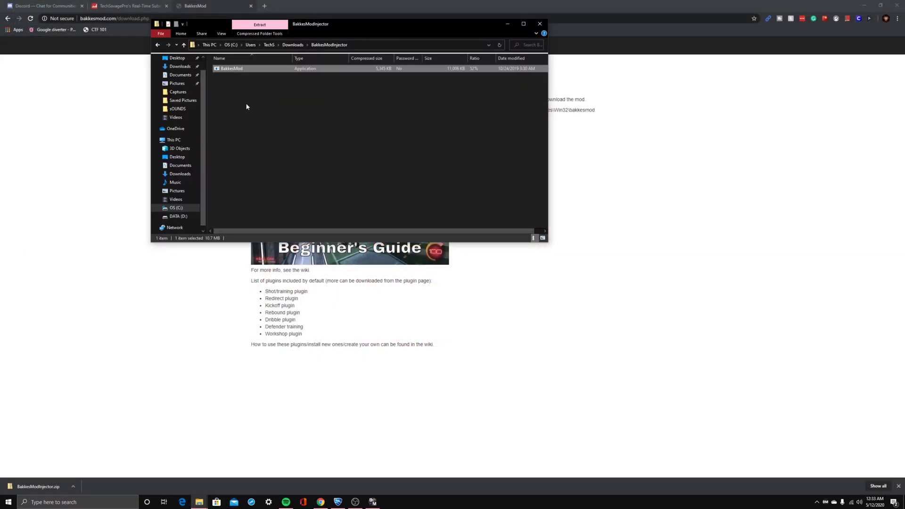
click(157, 45)
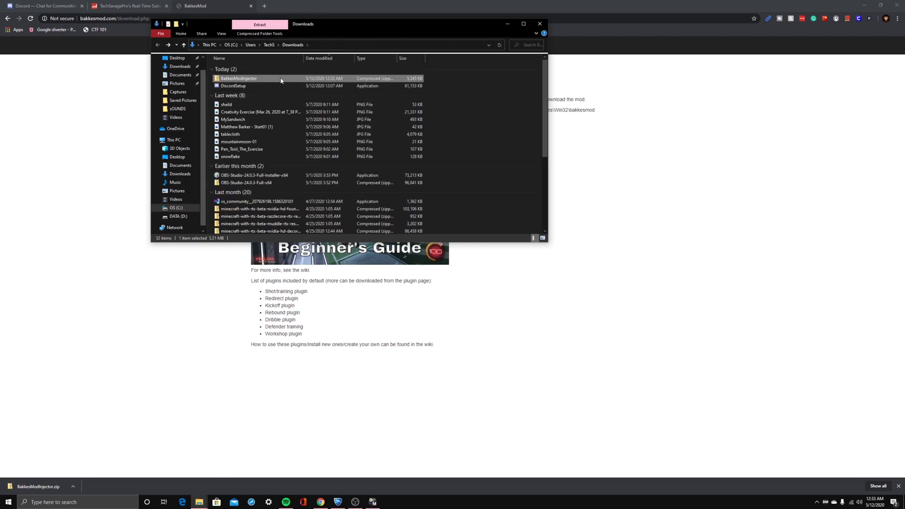
right_click(282, 79)
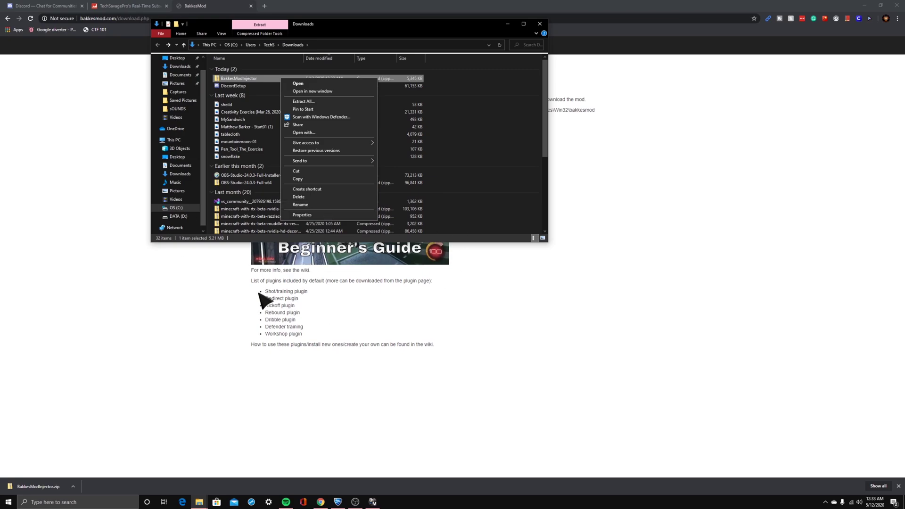
click(143, 340)
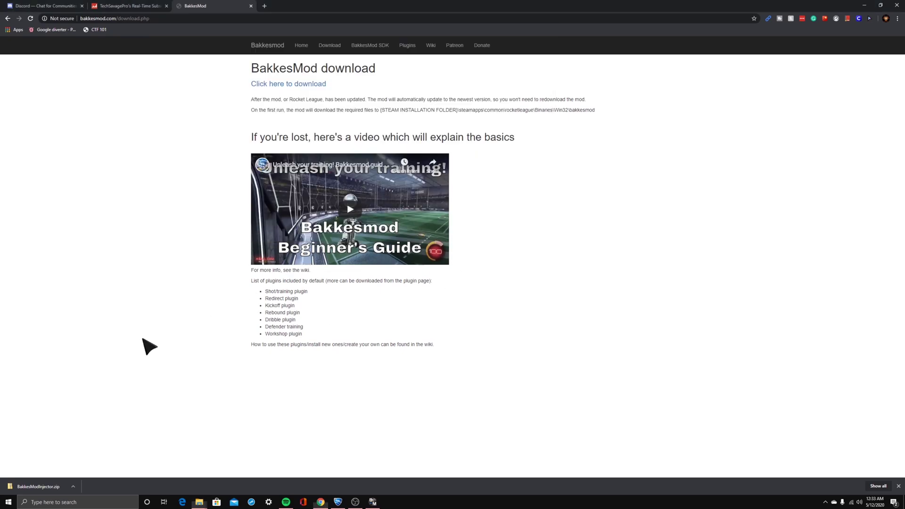
click(372, 502)
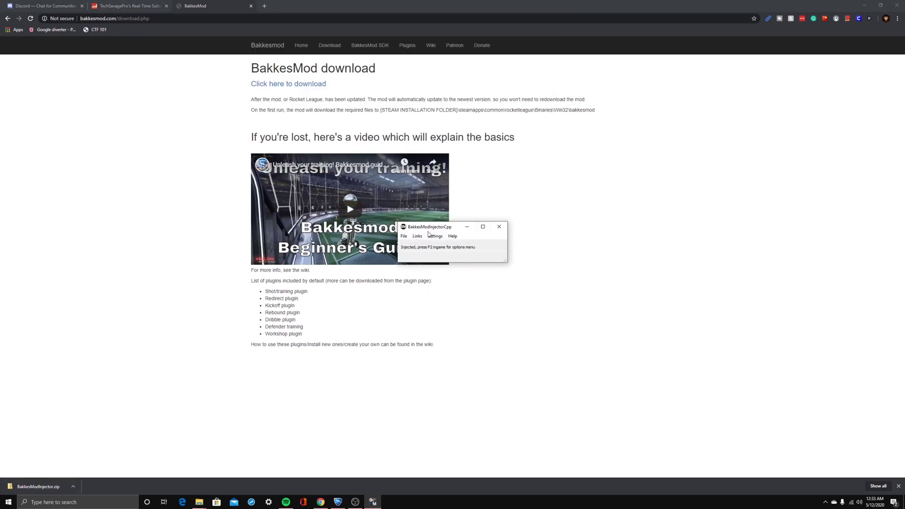
Check the running Rocket League, then leave only the injector window open on the desktop
mouse_move(424, 230)
mouse_down()
mouse_move(435, 231)
mouse_move(419, 232)
mouse_up()
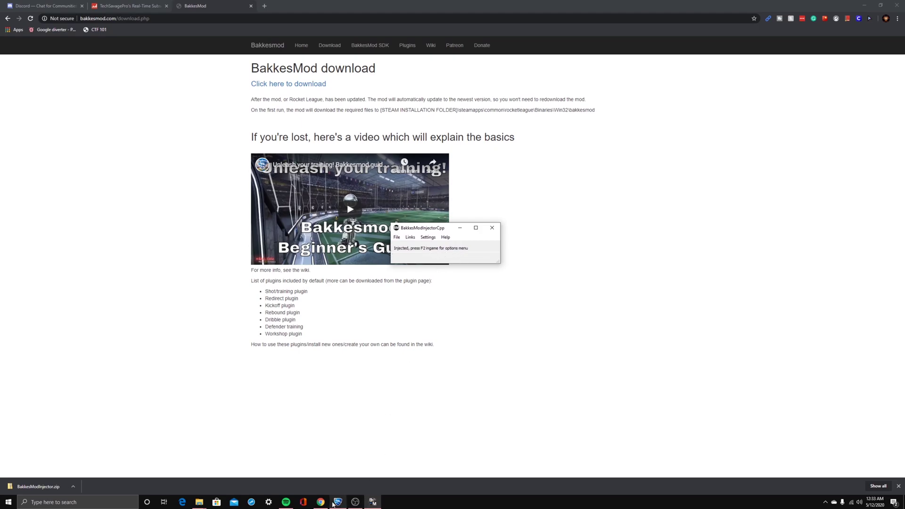
mouse_move(334, 504)
click(352, 456)
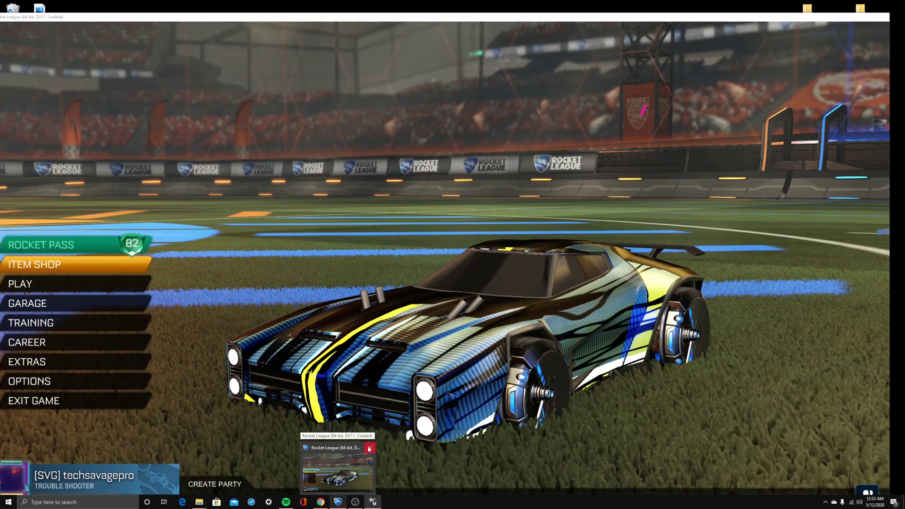
click(372, 502)
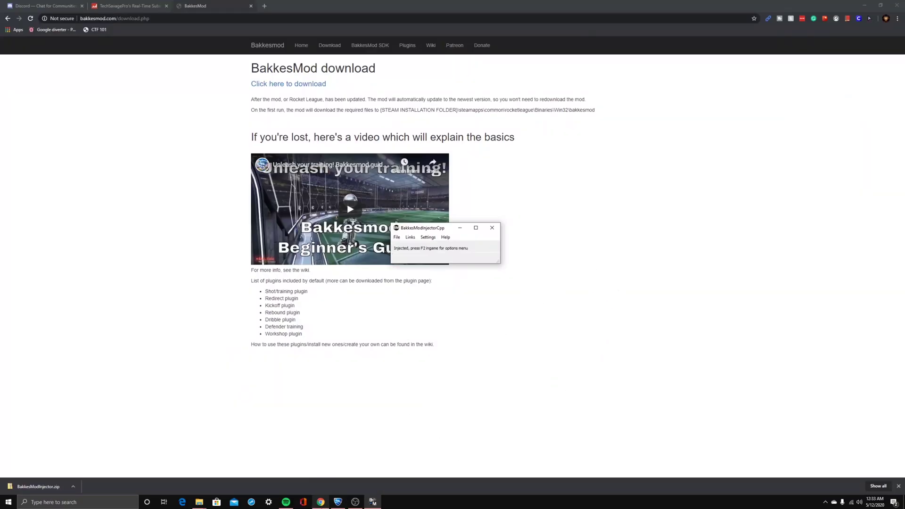
mouse_move(338, 505)
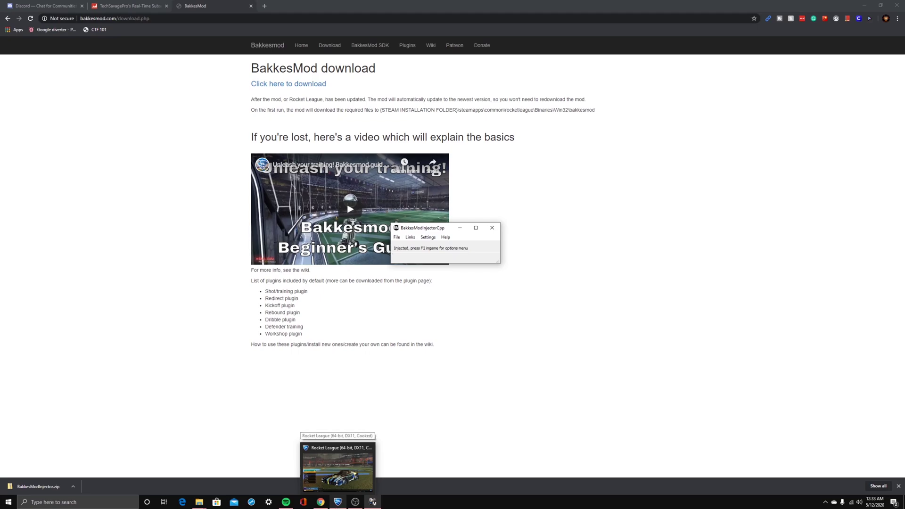
mouse_move(428, 231)
mouse_down()
mouse_move(389, 235)
mouse_move(402, 237)
mouse_up()
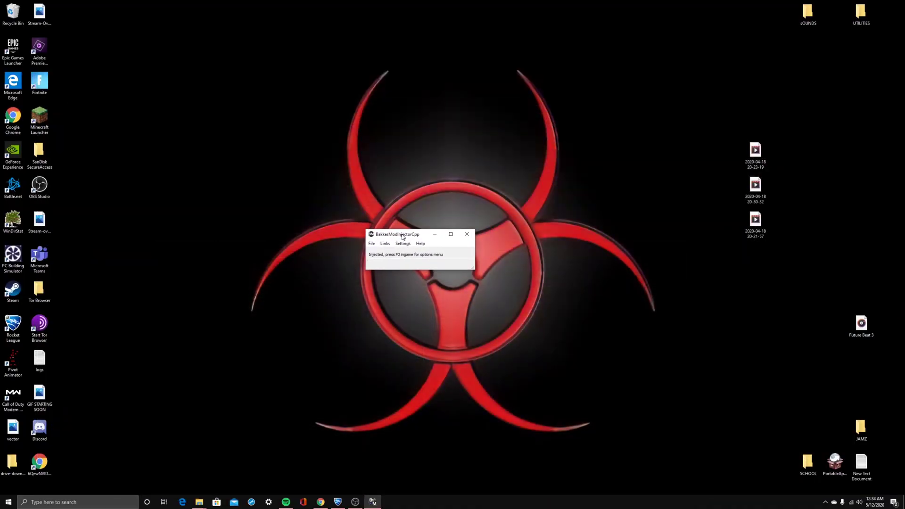
Minimise the injector and close the running Rocket League
click(433, 235)
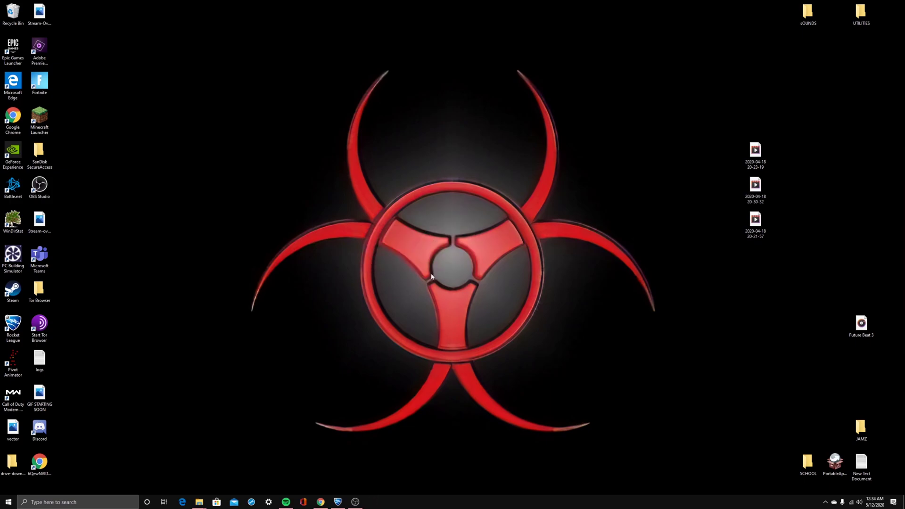
mouse_move(375, 445)
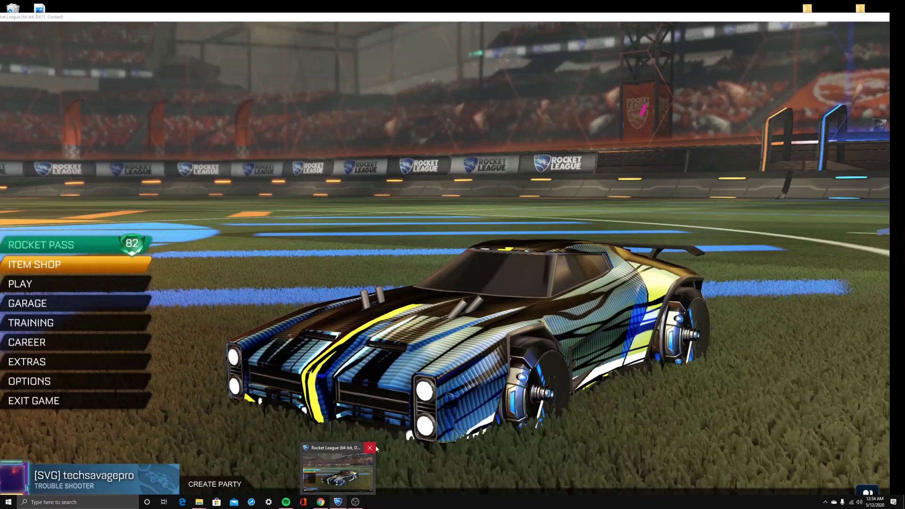
click(372, 448)
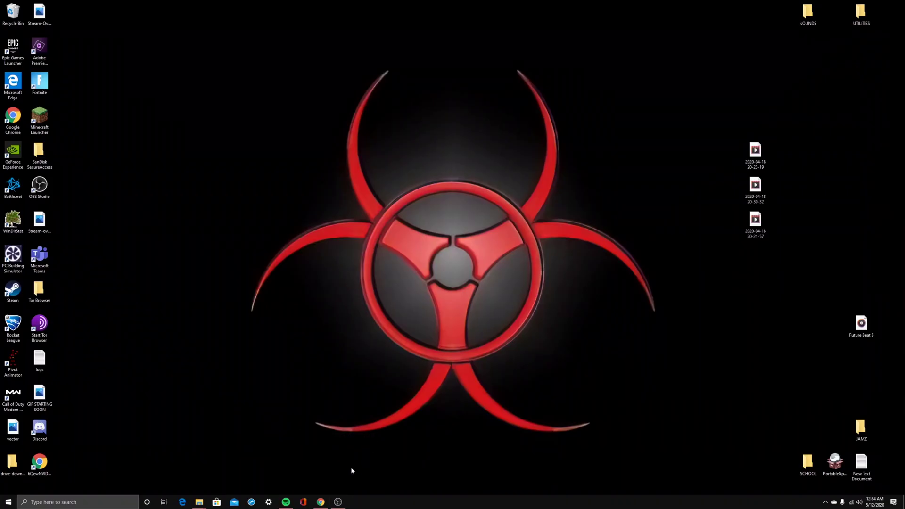
Relaunch Rocket League by searching 'rock' from the Start menu
key(super)
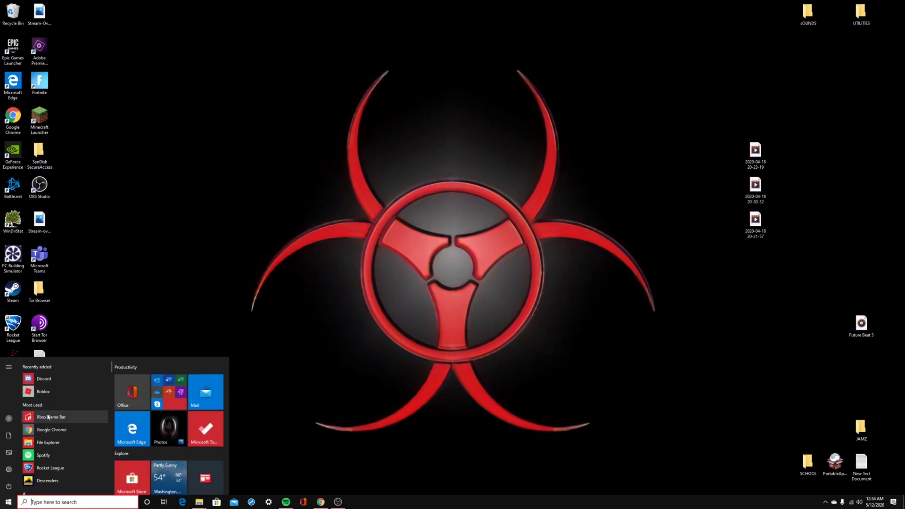
text(rock)
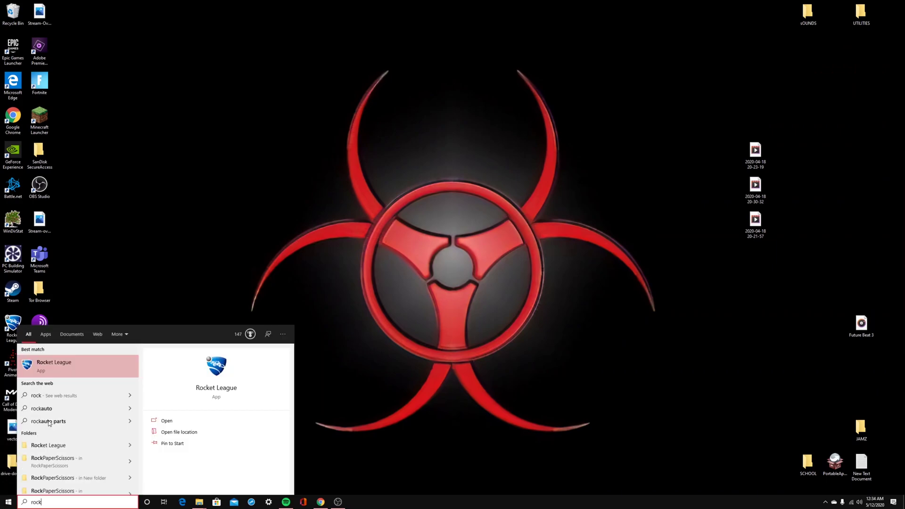
click(57, 362)
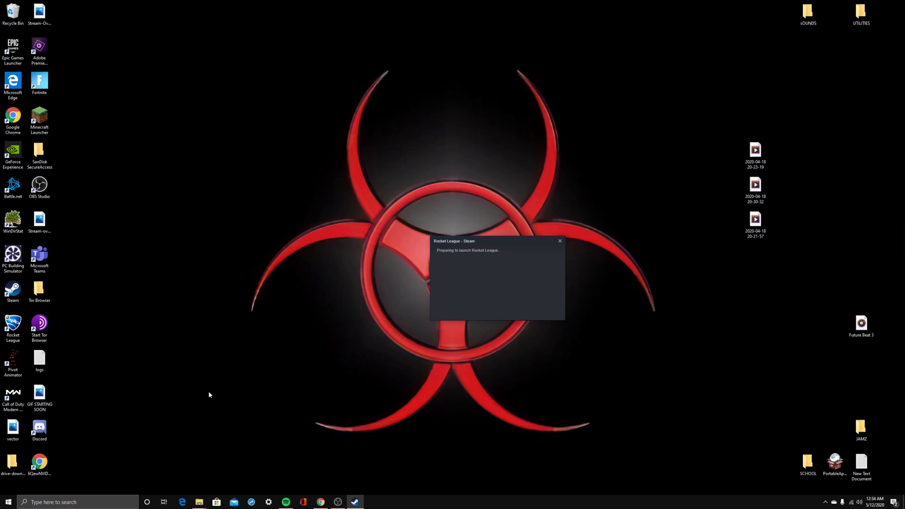
Move the Steam launch notice aside and skip Rocket League's title screen to the main menu
drag(487, 242, 113, 400)
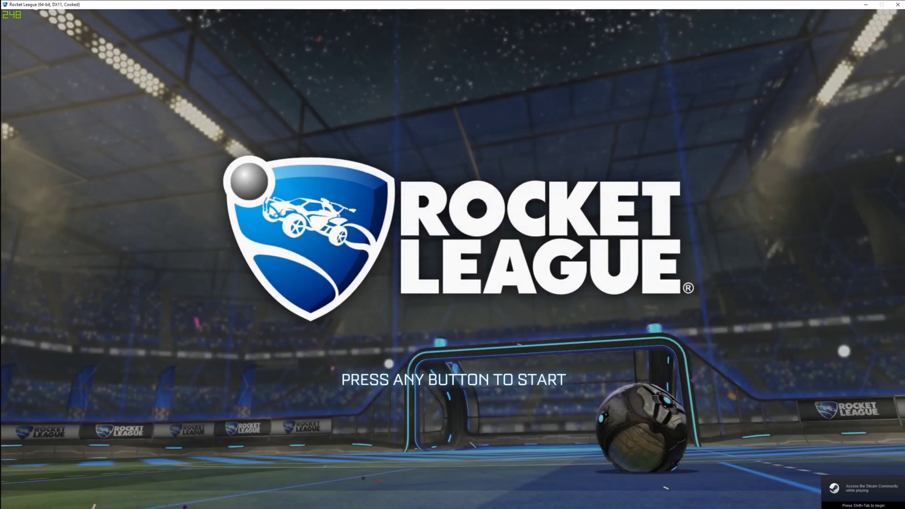
key(Return)
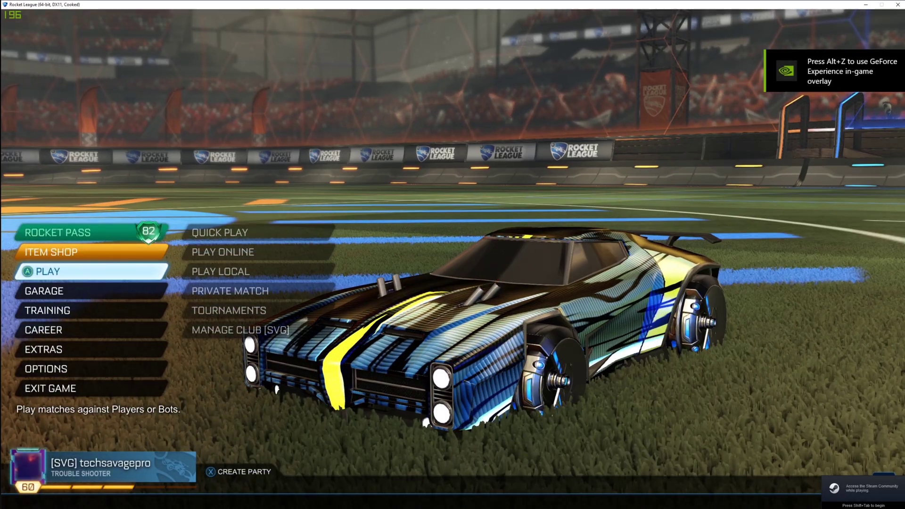
key(F2)
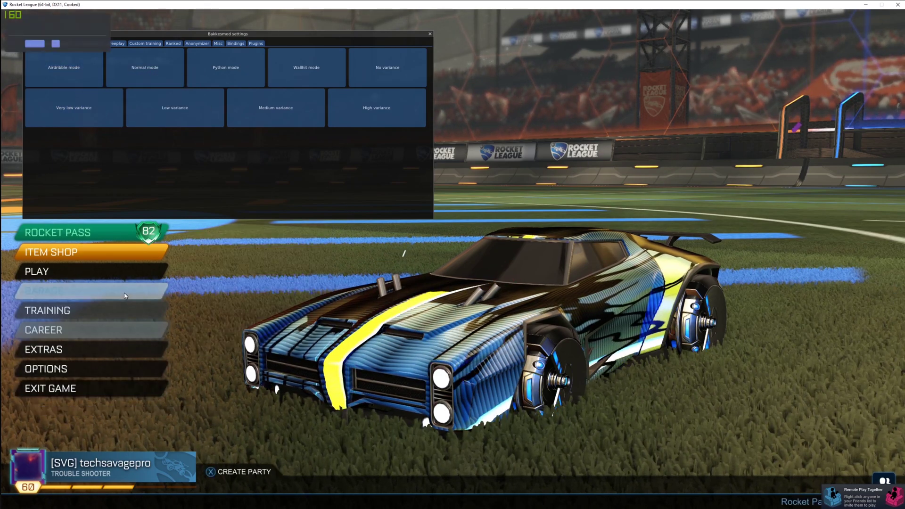
Centre the BakkesMod settings window and show its Items page
mouse_move(169, 279)
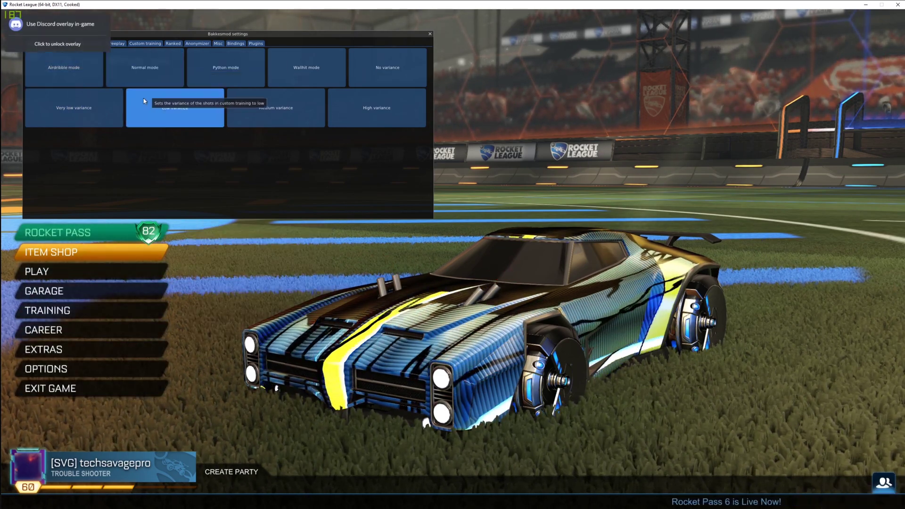
drag(129, 38, 222, 17)
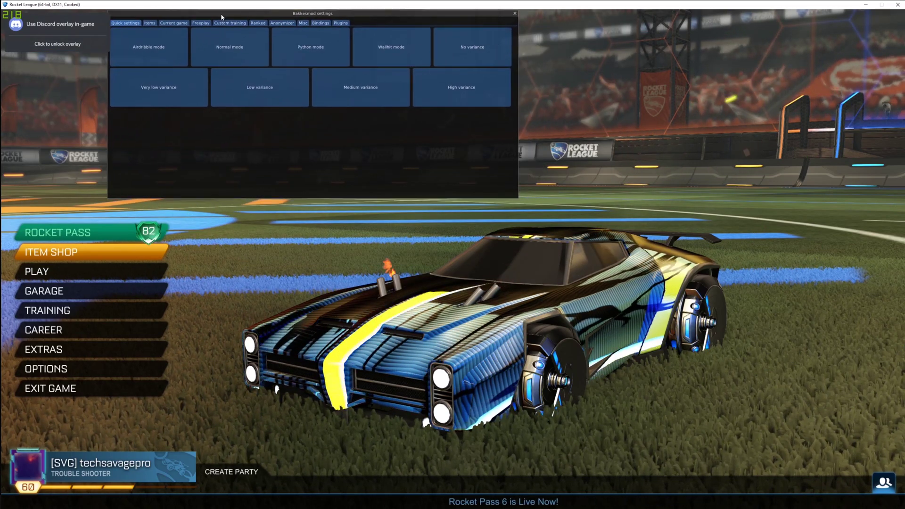
click(149, 22)
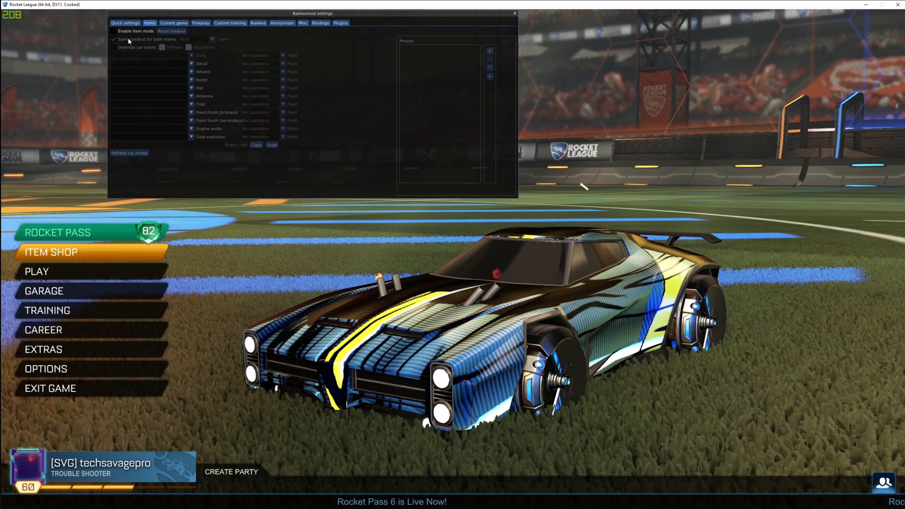
Enable item mods, add the 20XX decal and Jolt Bangle II hat, and pick an engine audio
click(114, 31)
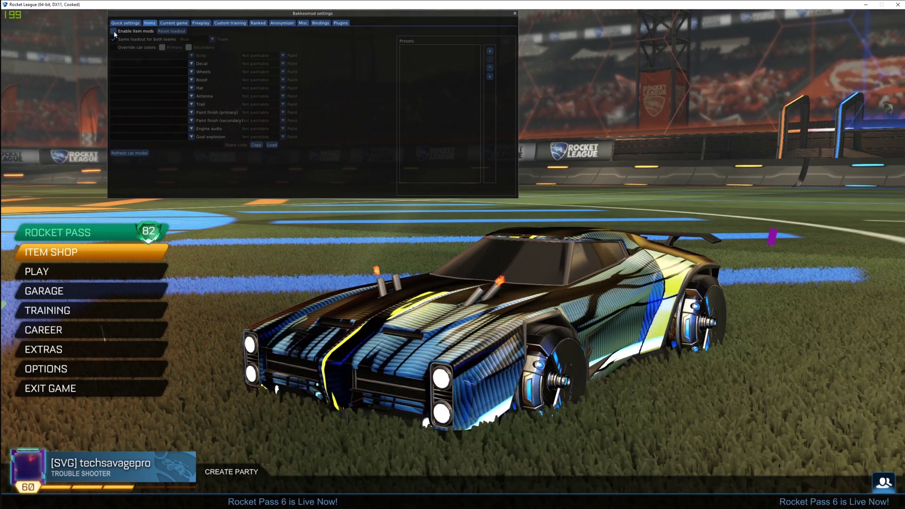
click(191, 67)
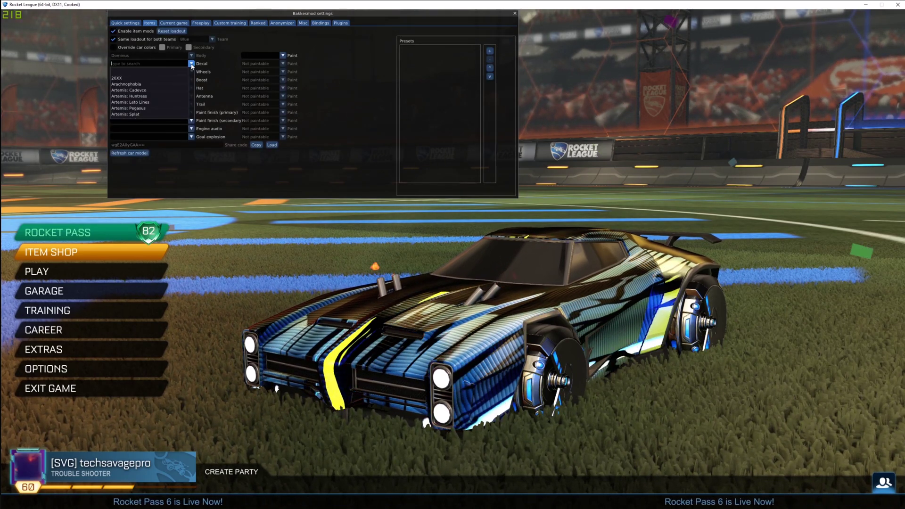
click(155, 80)
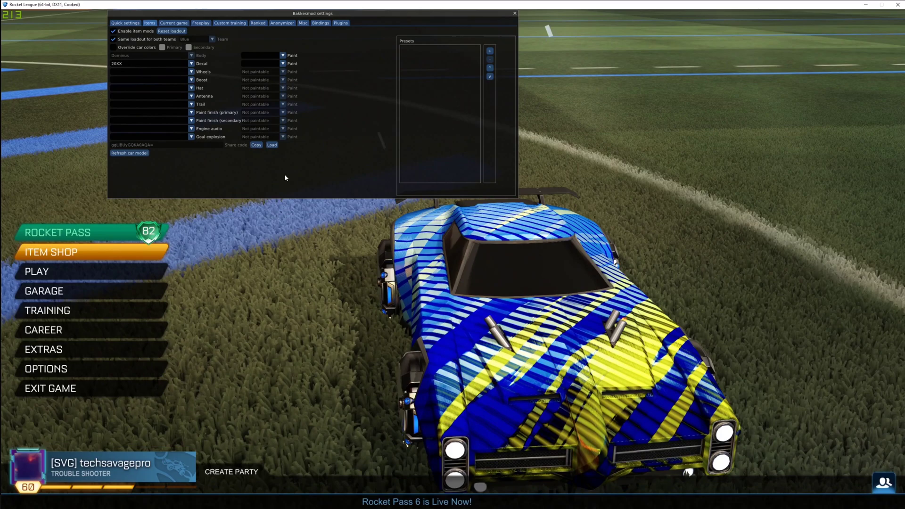
click(191, 87)
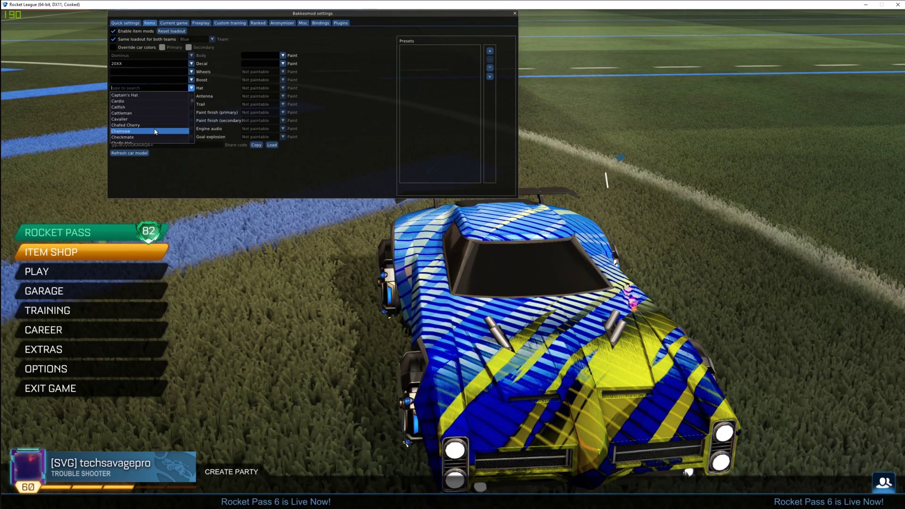
scroll(155, 132, down, 10)
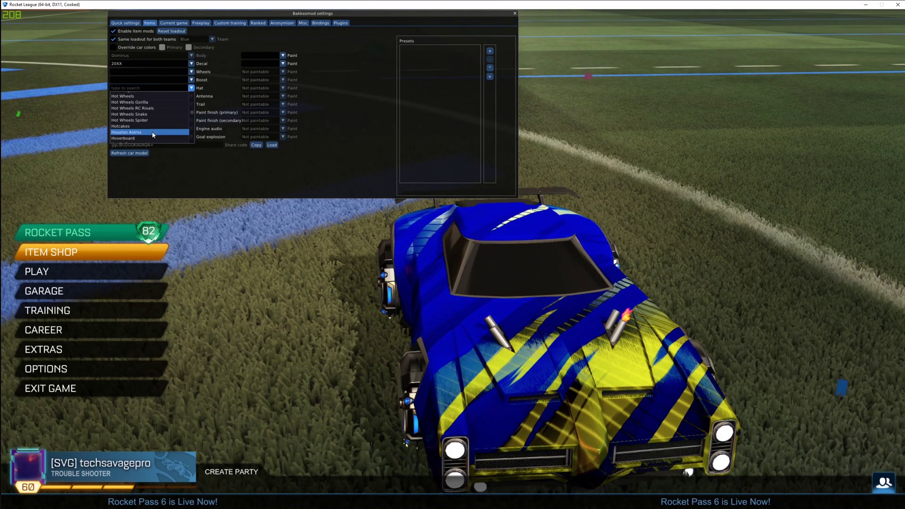
scroll(156, 127, down, 5)
click(146, 122)
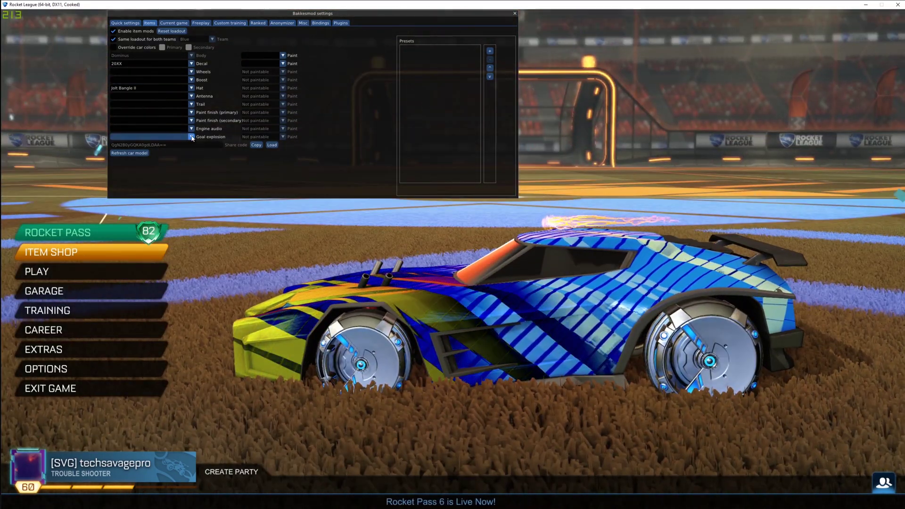
click(188, 128)
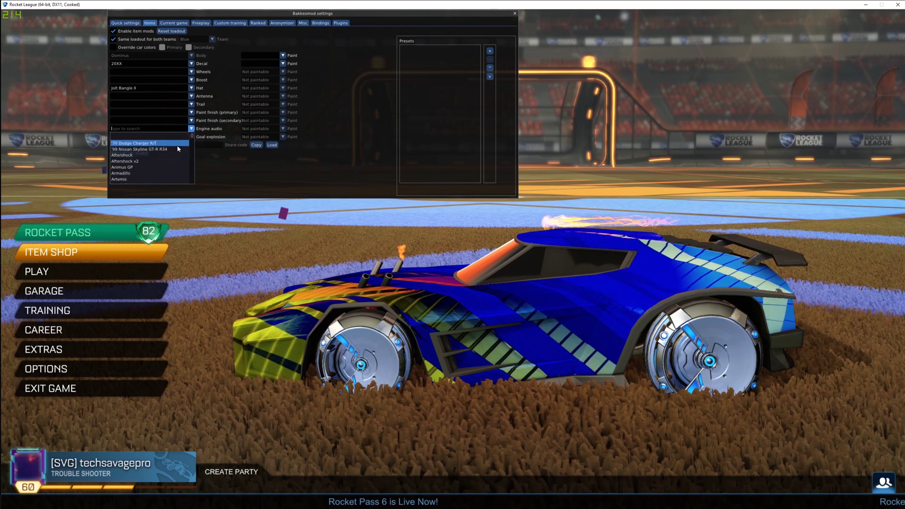
click(137, 136)
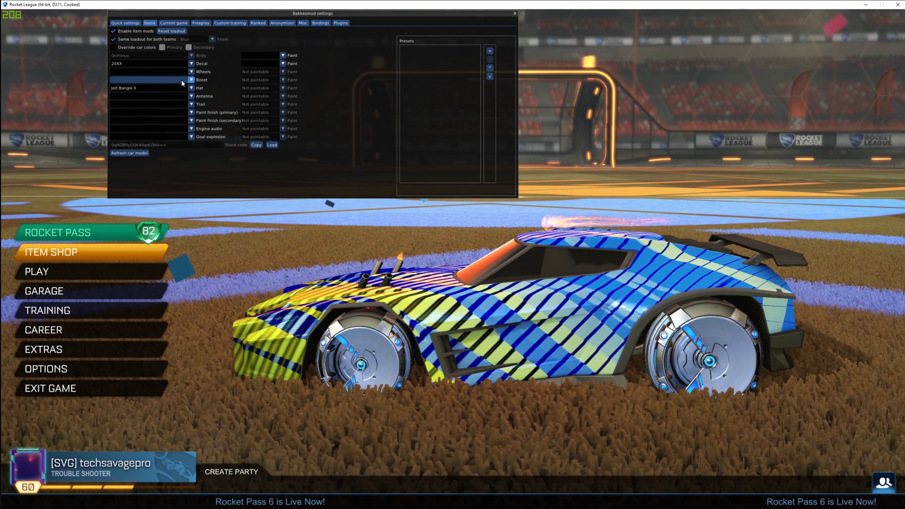
Equip the (Alpha Reward) Gold Cap hat, Gold Rush boost and '70 Dodge Charger R/T wheels
click(155, 87)
scroll(160, 115, down, 5)
scroll(169, 111, up, 10)
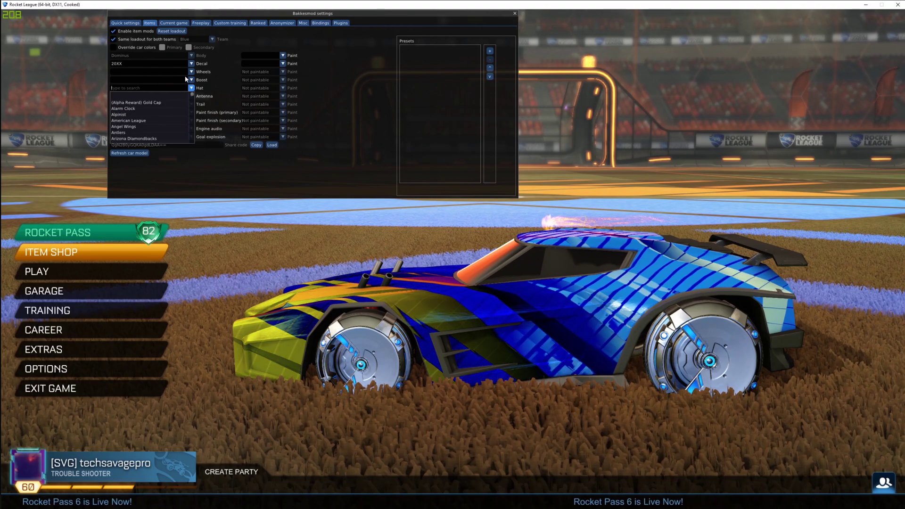
click(171, 102)
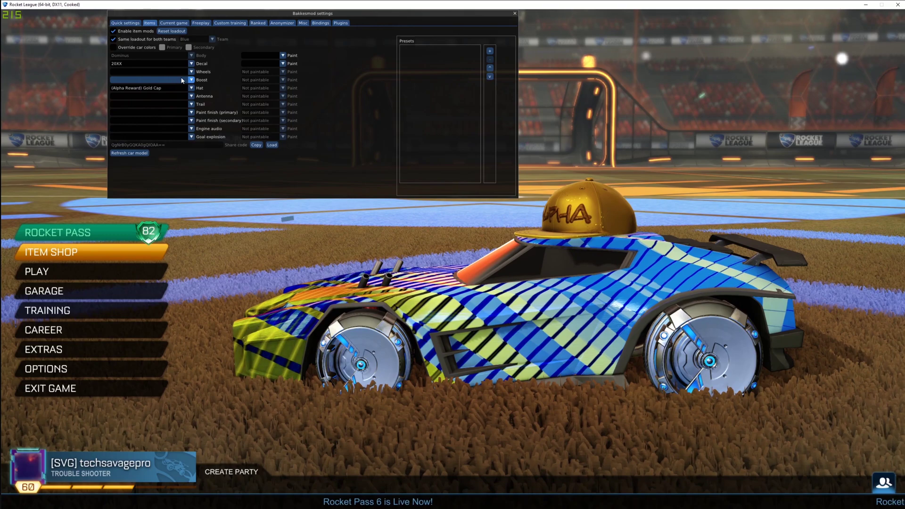
click(165, 88)
click(158, 94)
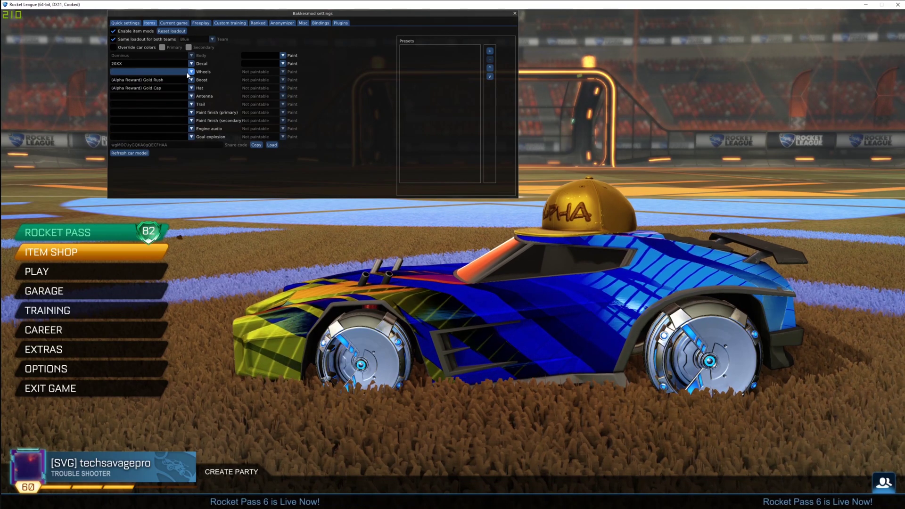
click(175, 80)
click(179, 88)
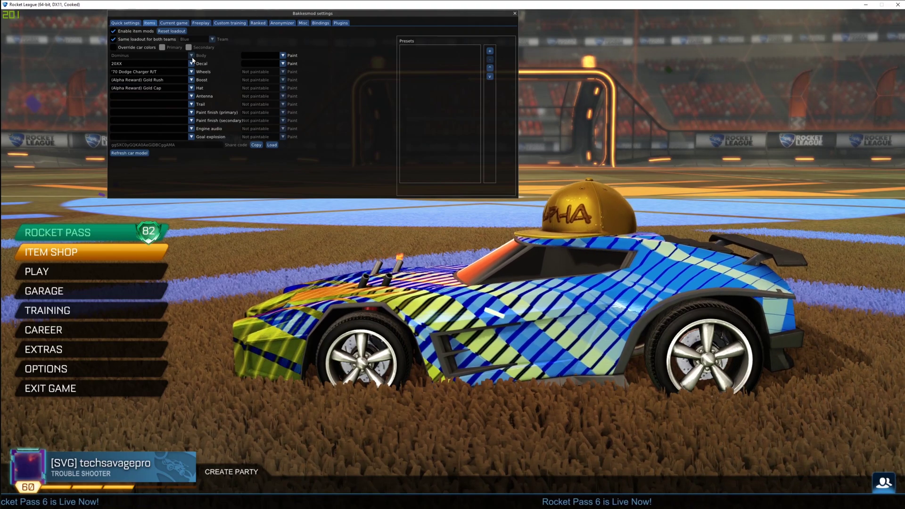
Equip the (Beta Reward) Gold Nugget antenna and the Binary trail
click(182, 95)
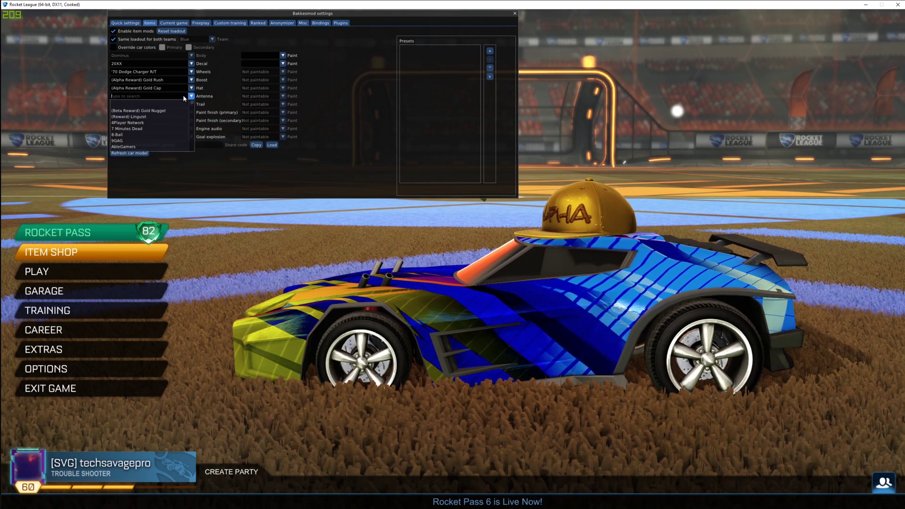
click(172, 112)
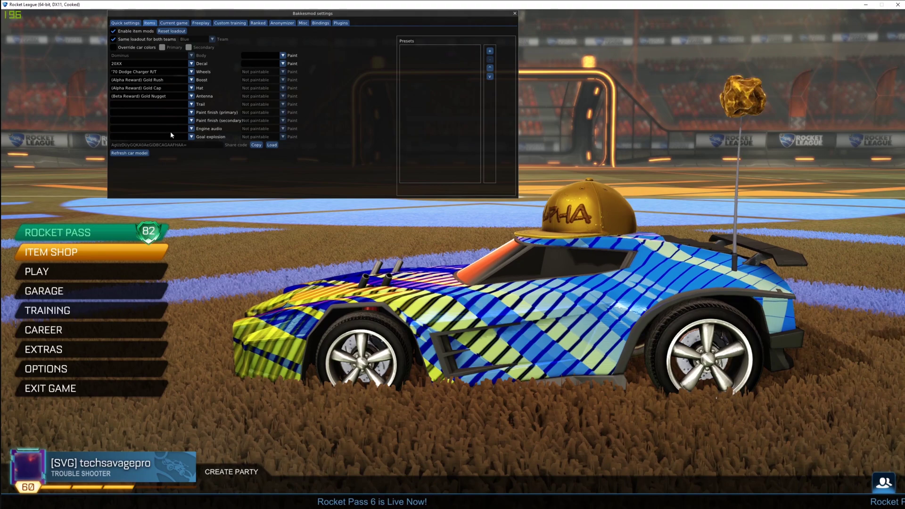
click(184, 105)
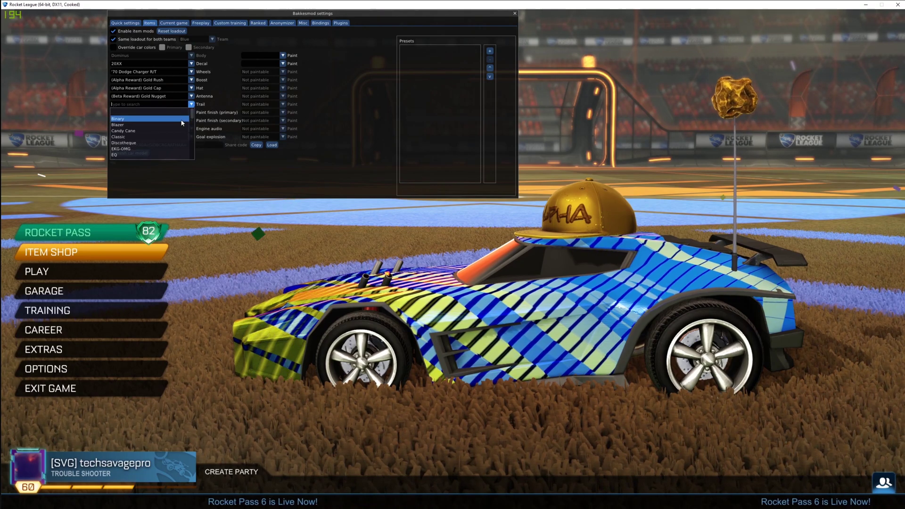
click(142, 119)
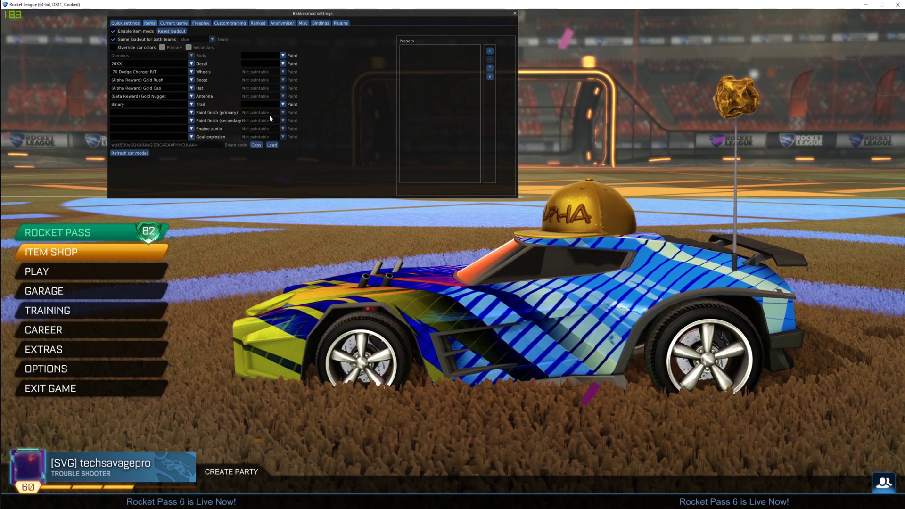
Set Anodized primary and secondary paint finishes and '70 Dodge Charger R/T engine audio
click(176, 112)
click(178, 127)
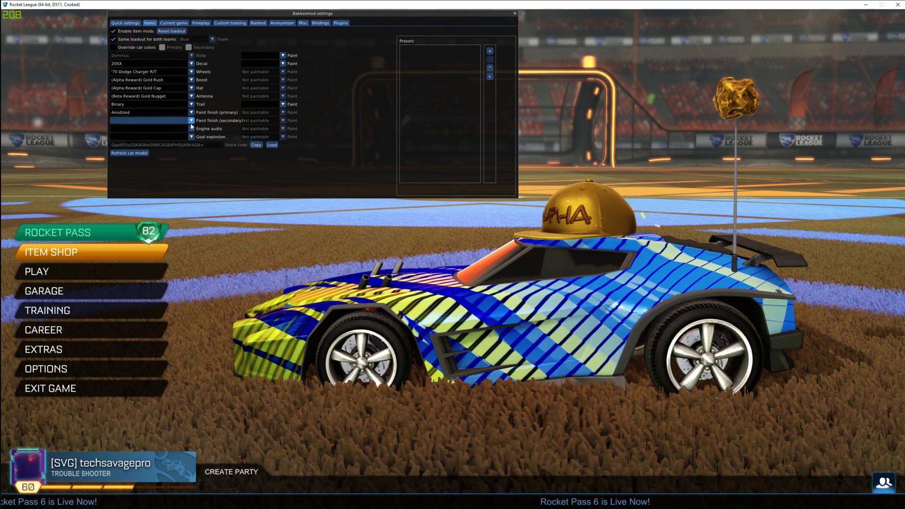
click(191, 121)
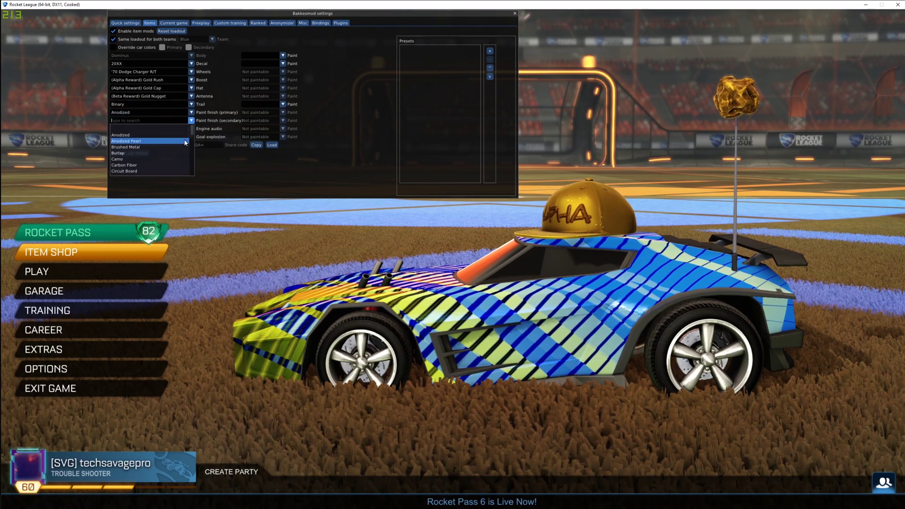
click(182, 135)
click(191, 129)
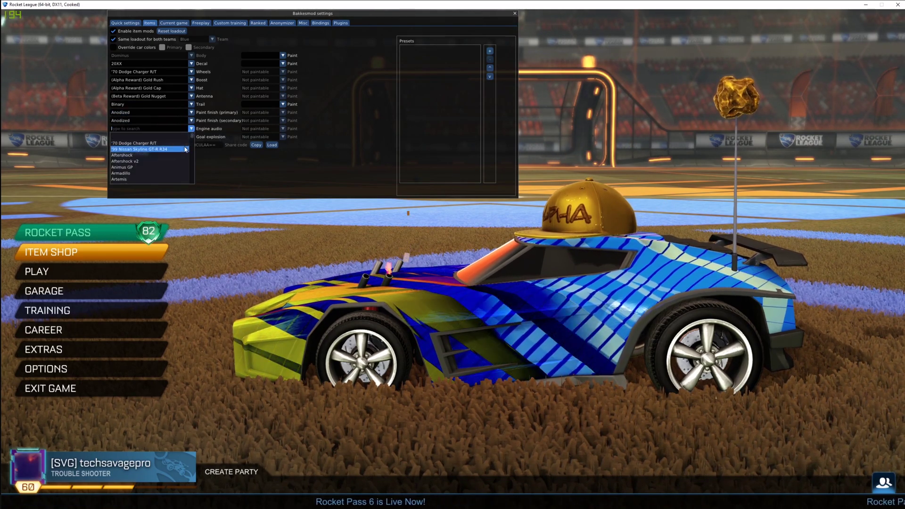
click(185, 143)
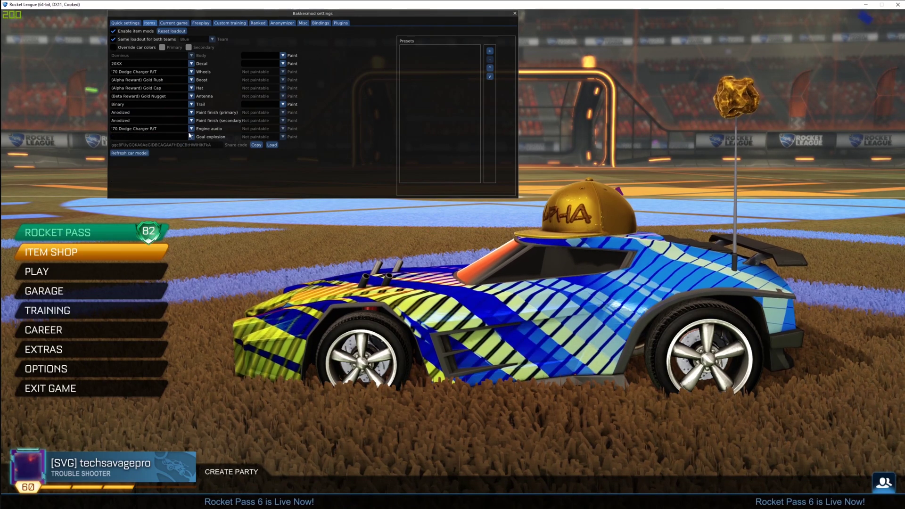
click(186, 137)
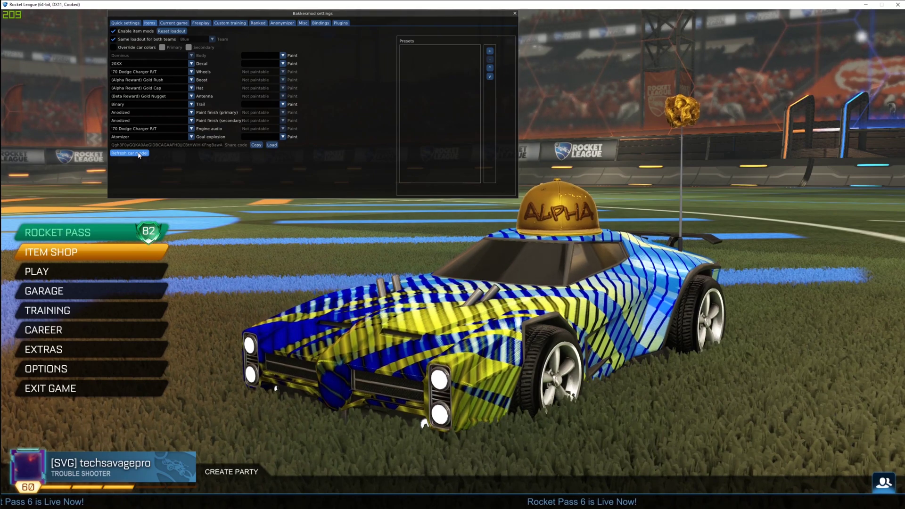
Look through the Freeplay and Quick settings pages, then close the BakkesMod settings window
key(Down)
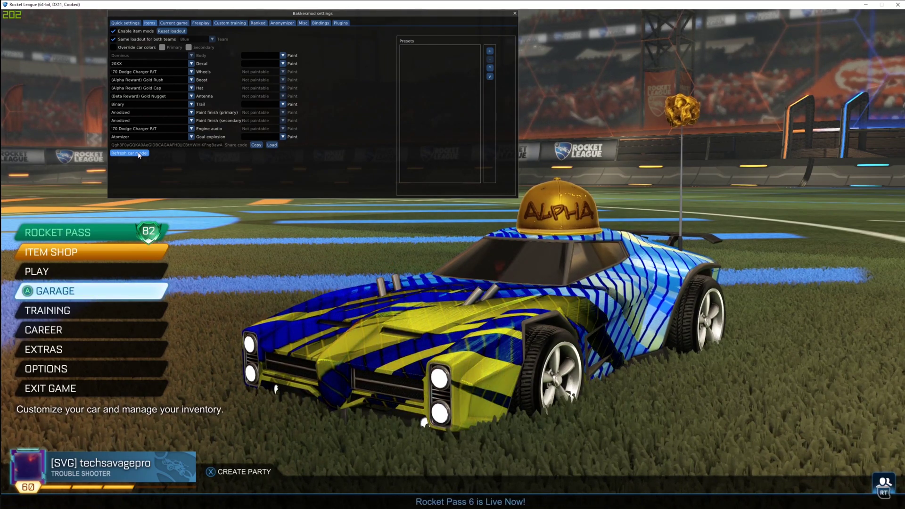
click(209, 23)
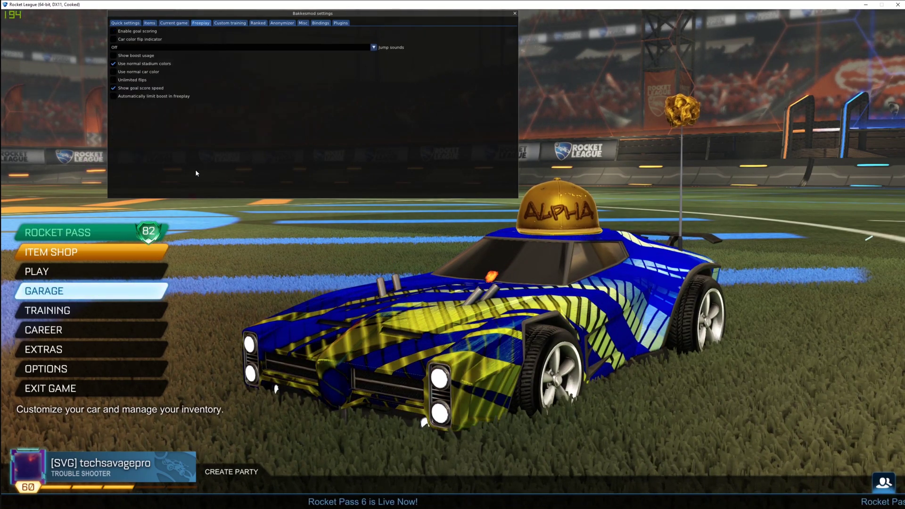
click(126, 23)
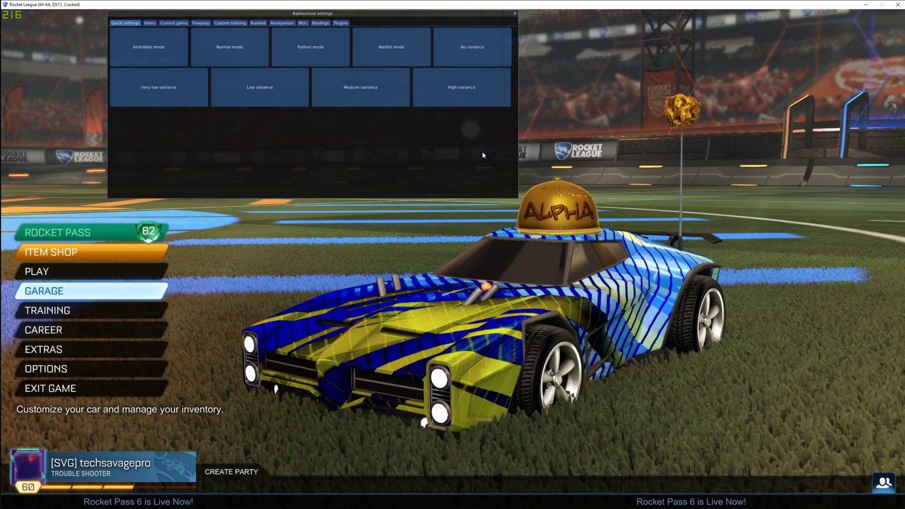
click(515, 13)
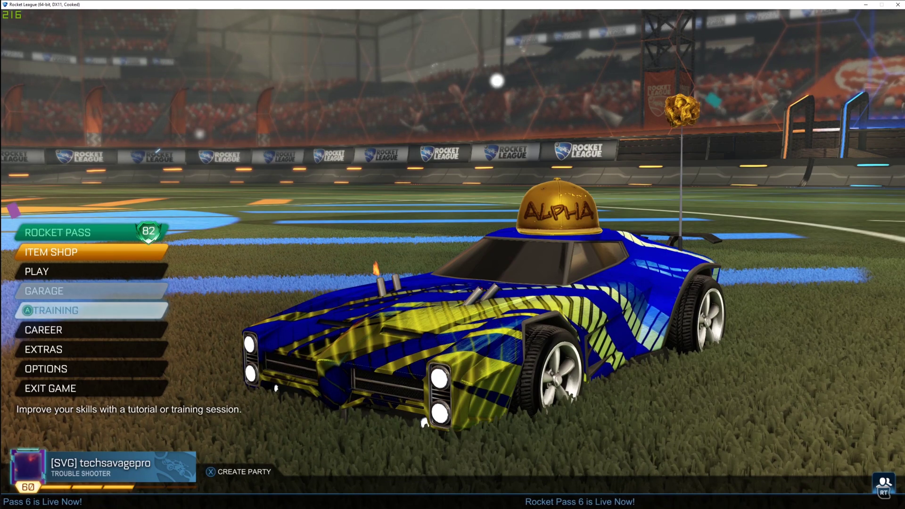
key(Up)
key(Up)
key(Return)
key(Down)
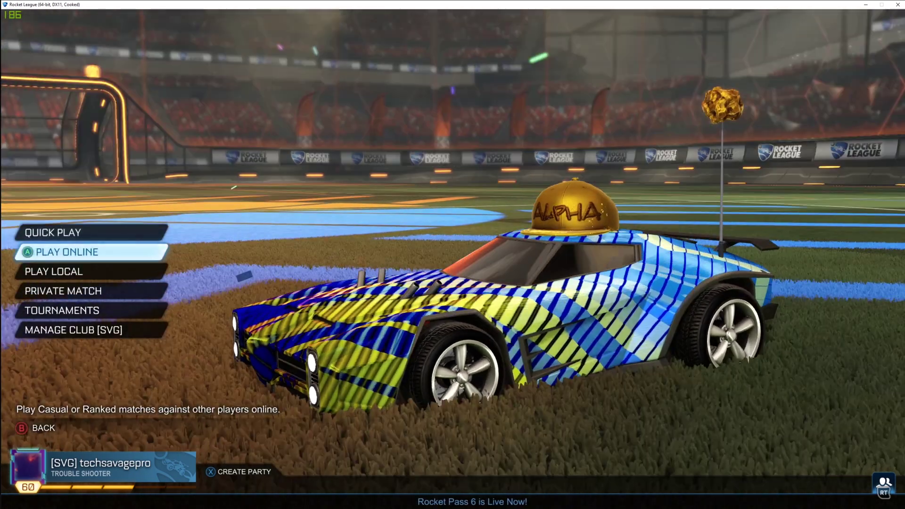
key(Down)
key(Escape)
key(Down)
key(Down)
key(Down)
key(Up)
key(Up)
key(Down)
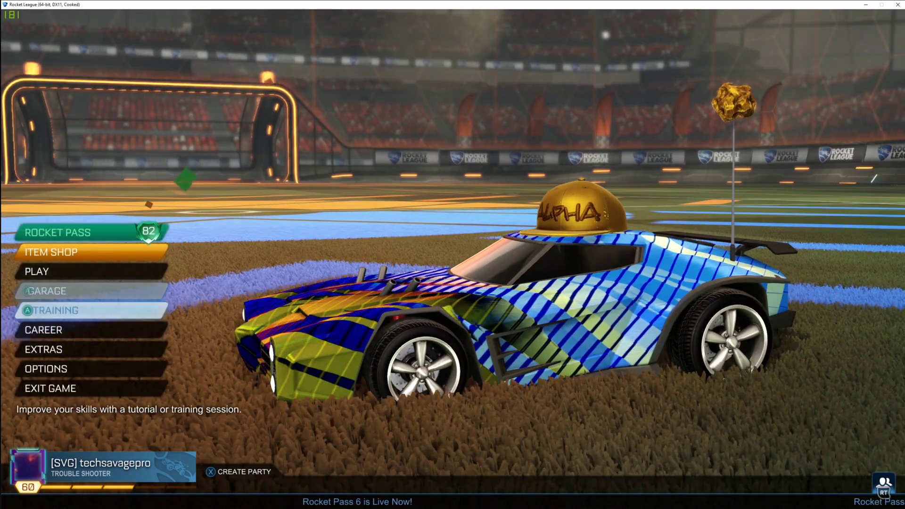
key(Return)
key(Return)
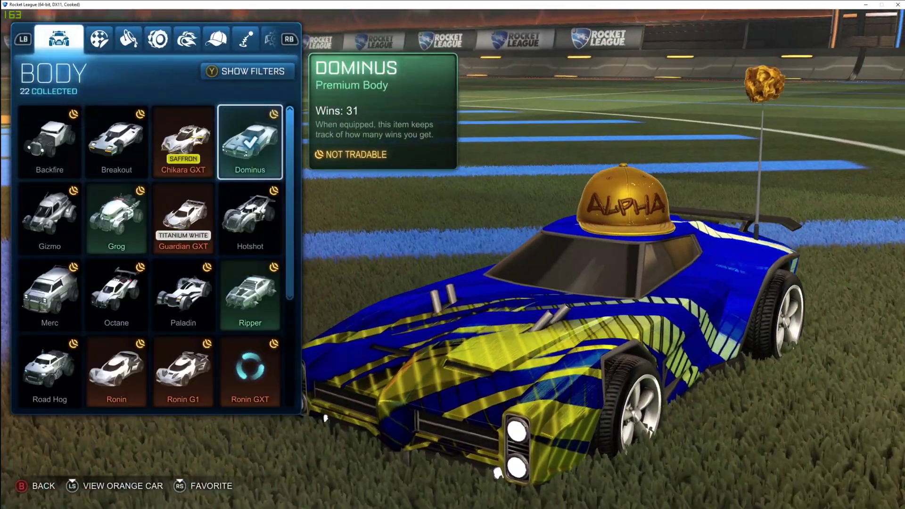
key(Down)
key(Down)
key(Down)
key(Down)
key(Up)
key(Up)
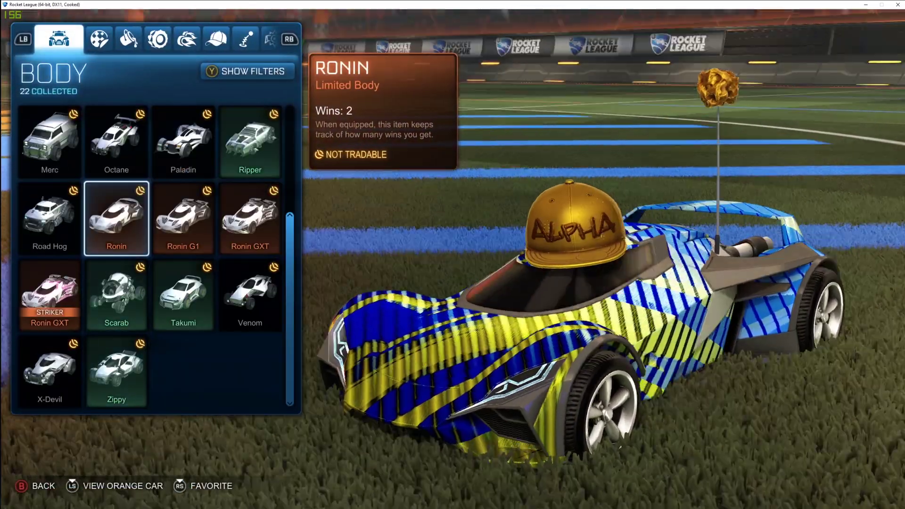
key(Up)
key(Up)
key(Up)
key(e)
key(e)
key(q)
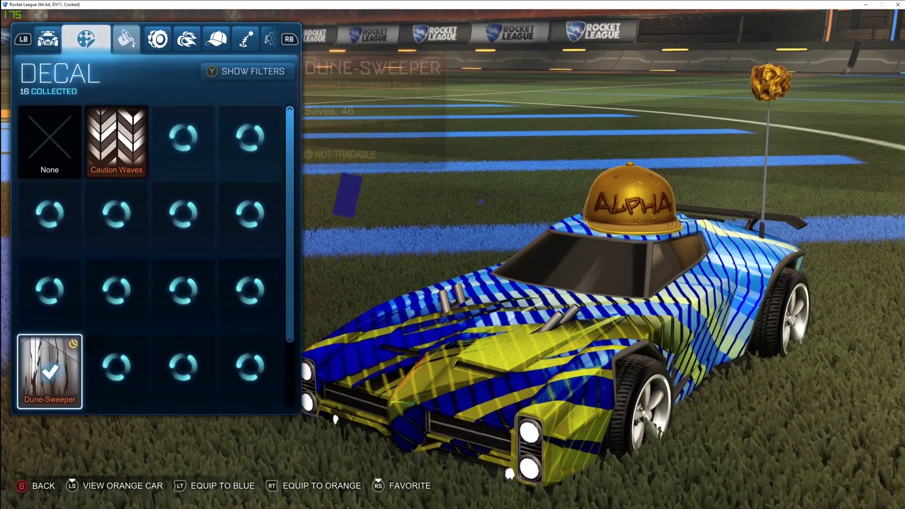
key(q)
key(e)
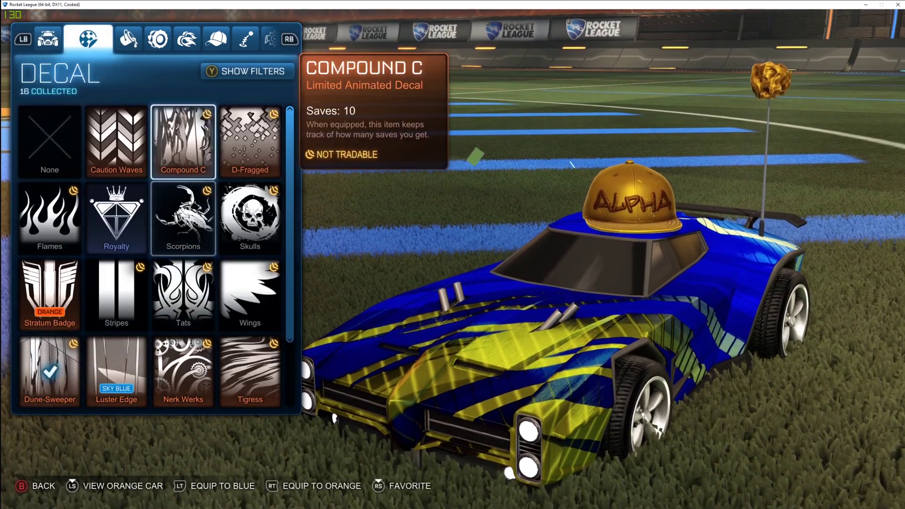
key(Down)
key(Down)
key(Down)
key(Down)
key(Escape)
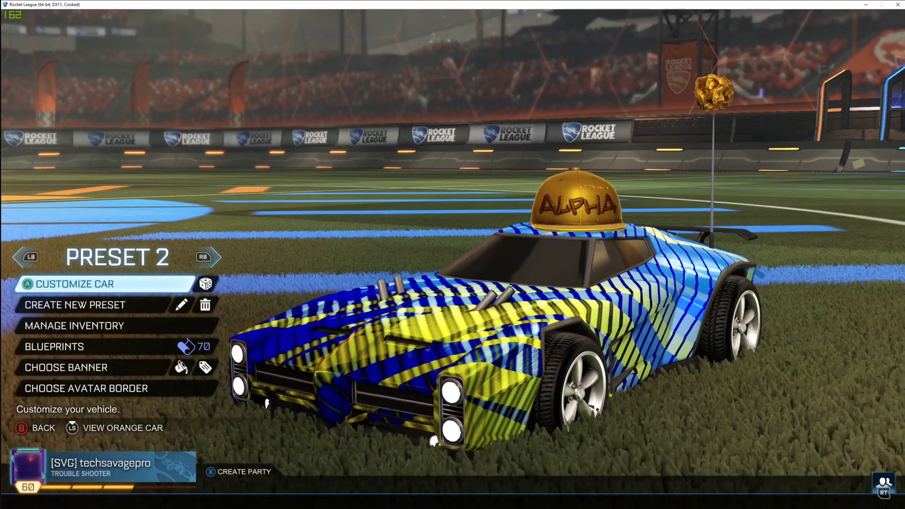
key(Escape)
key(Down)
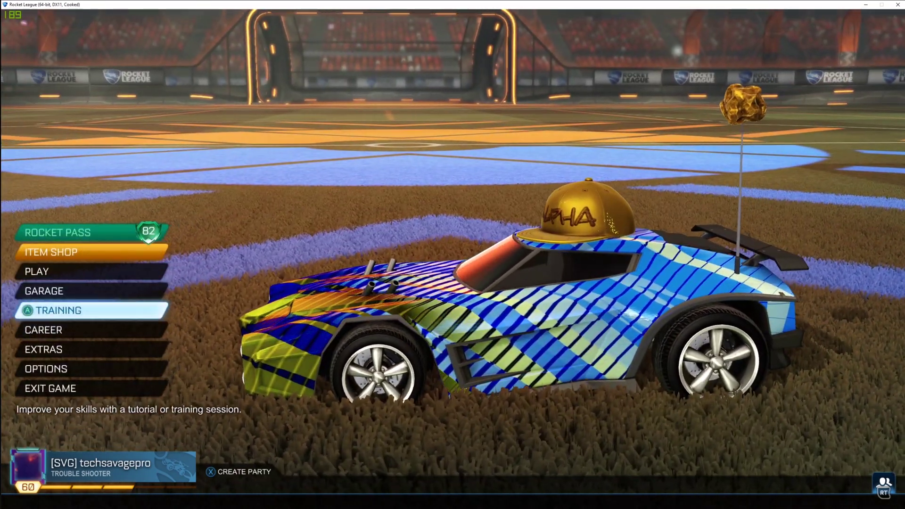